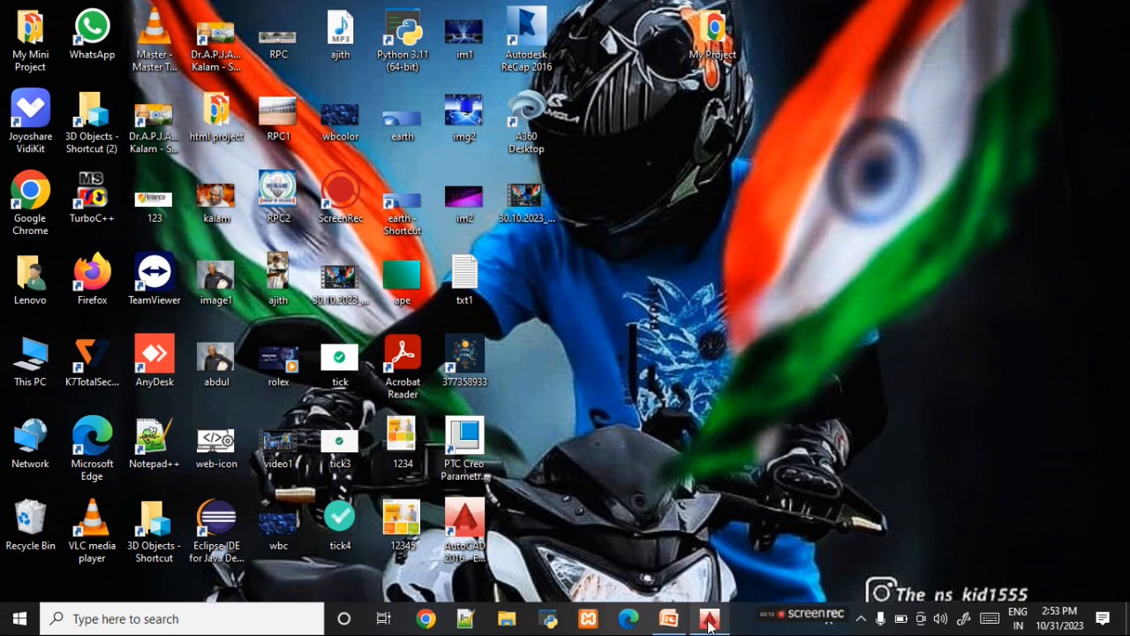
- Switch to AutoCAD and zoom Drawing1 to show all of the drawing area
mouse_move(708, 621)
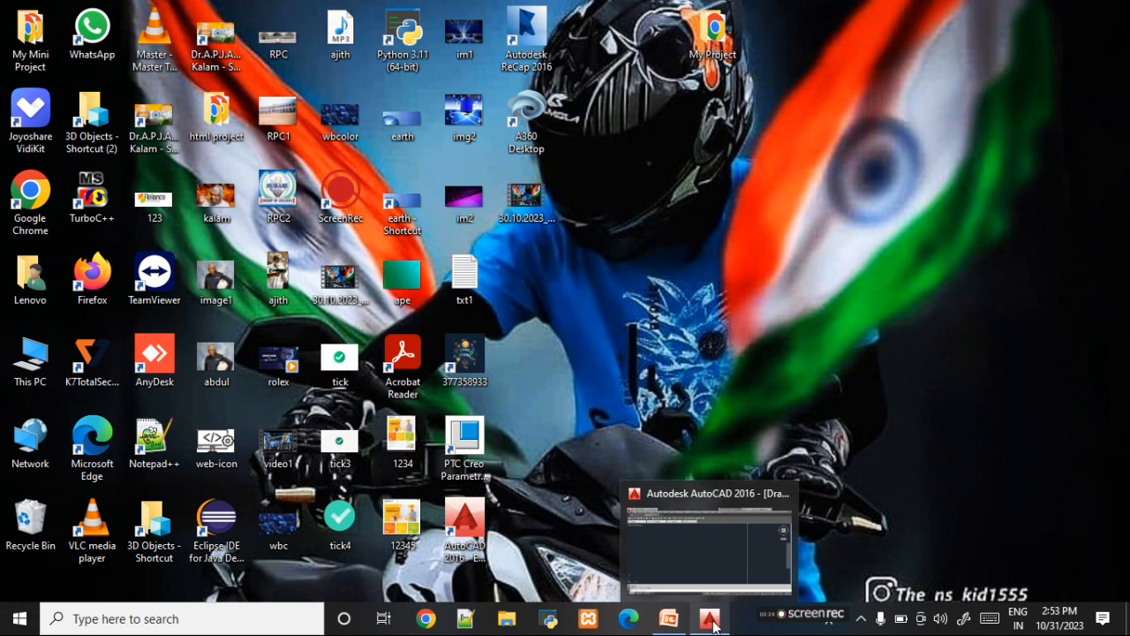
left_click(711, 621)
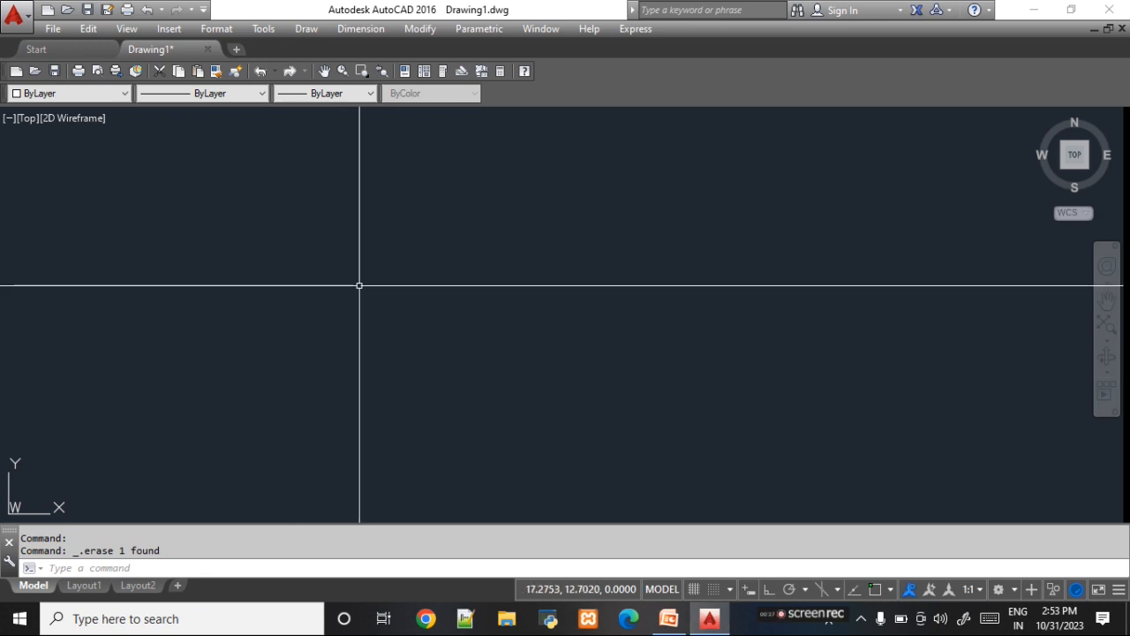
type("Z")
key("Return")
type("A")
key("Return")
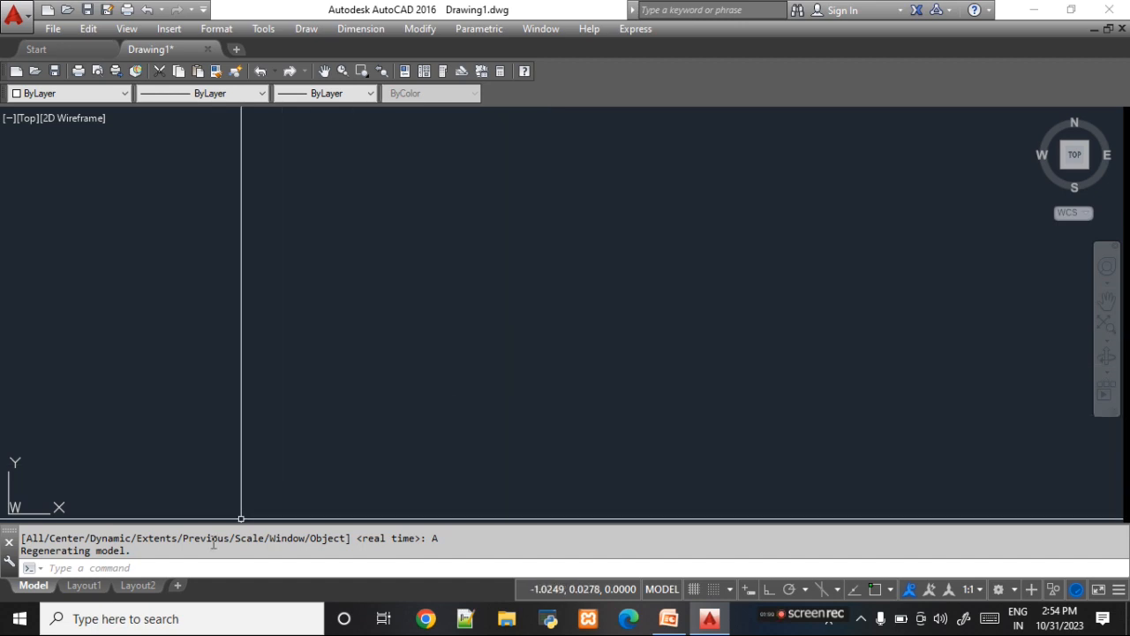
left_click(183, 565)
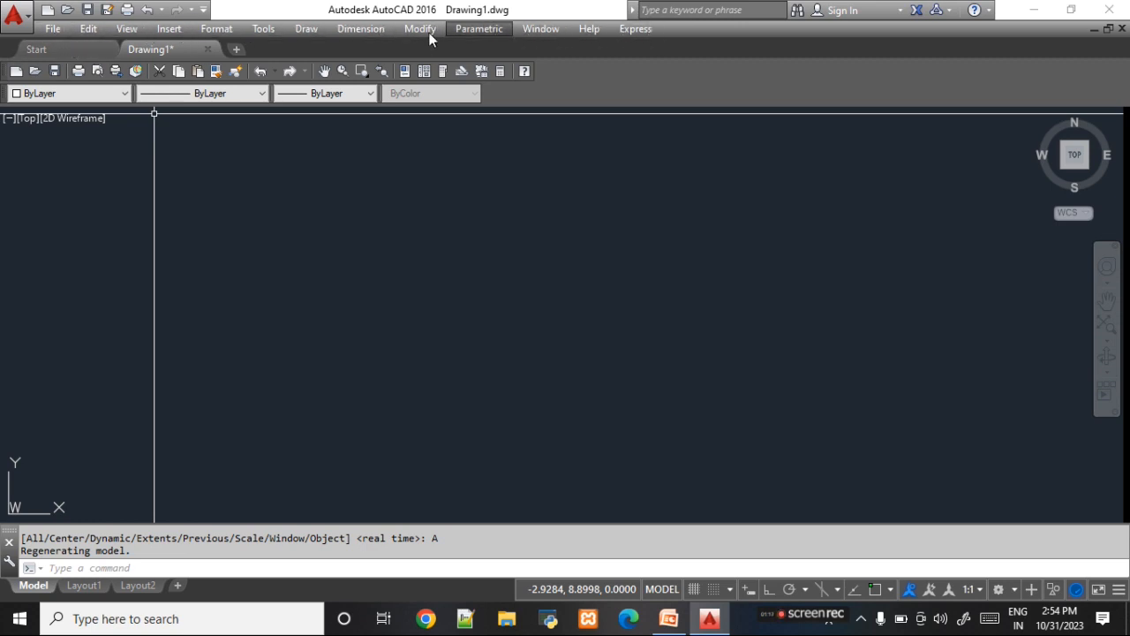
left_click(304, 29)
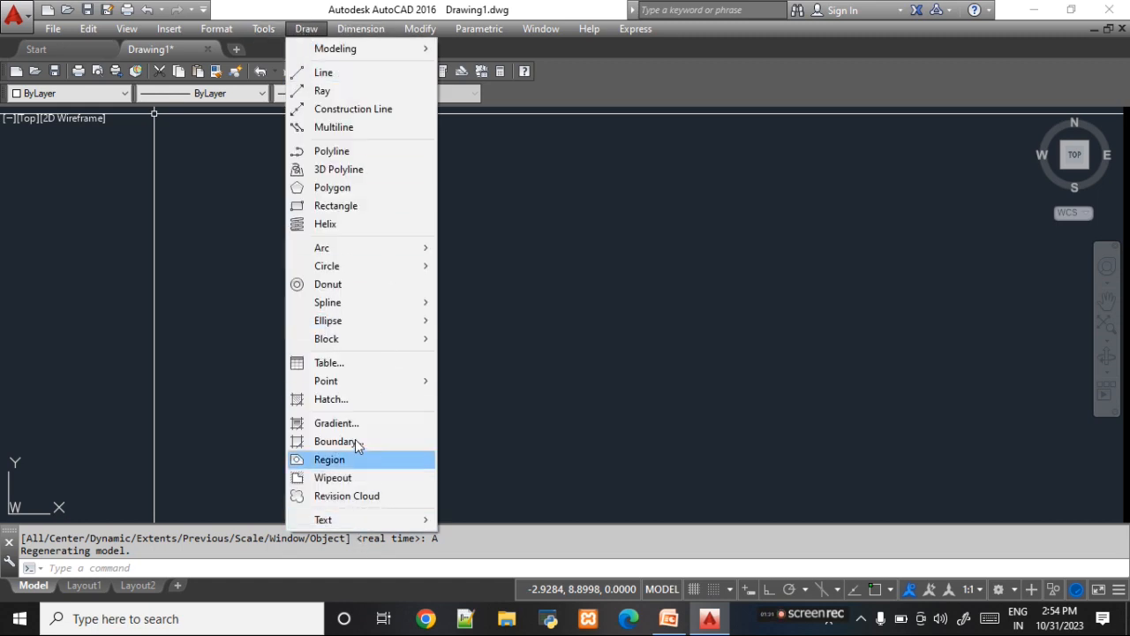
mouse_move(331, 523)
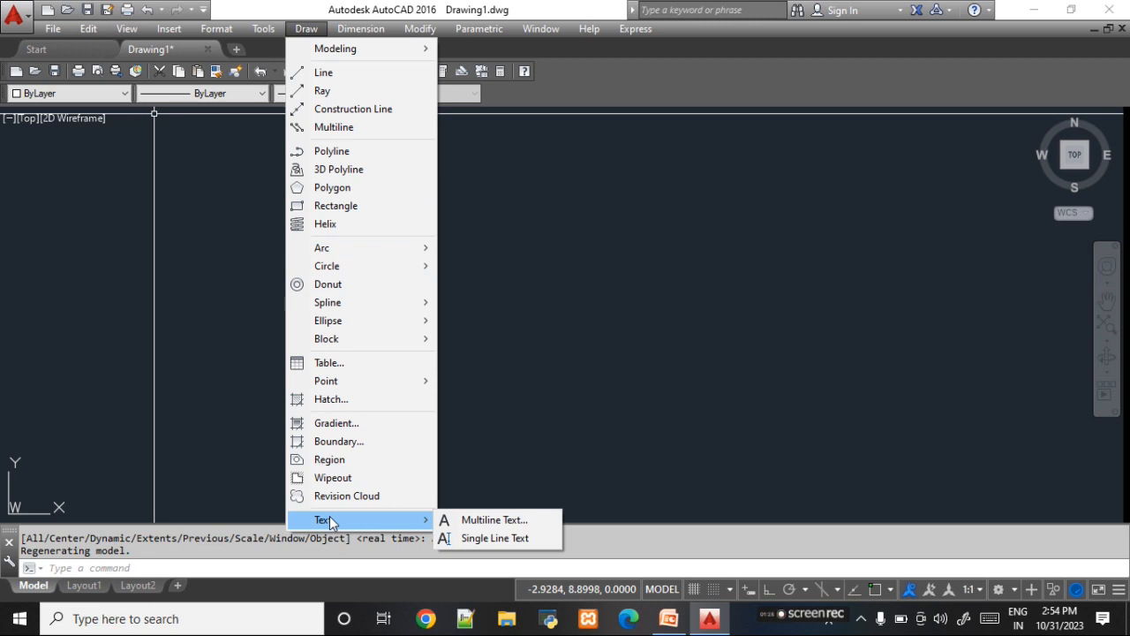
left_click(521, 375)
left_click(487, 341)
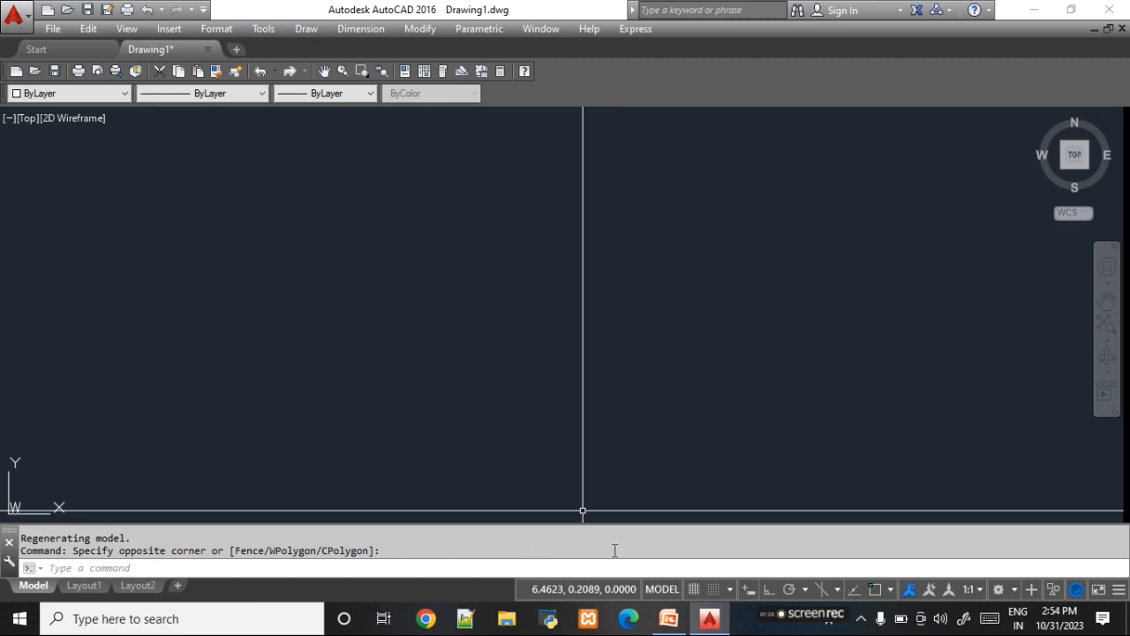
- Examine the rectangle's corner coordinates on the Absolute coordinate method slide in PowerPoint and return to AutoCAD
left_click(680, 624)
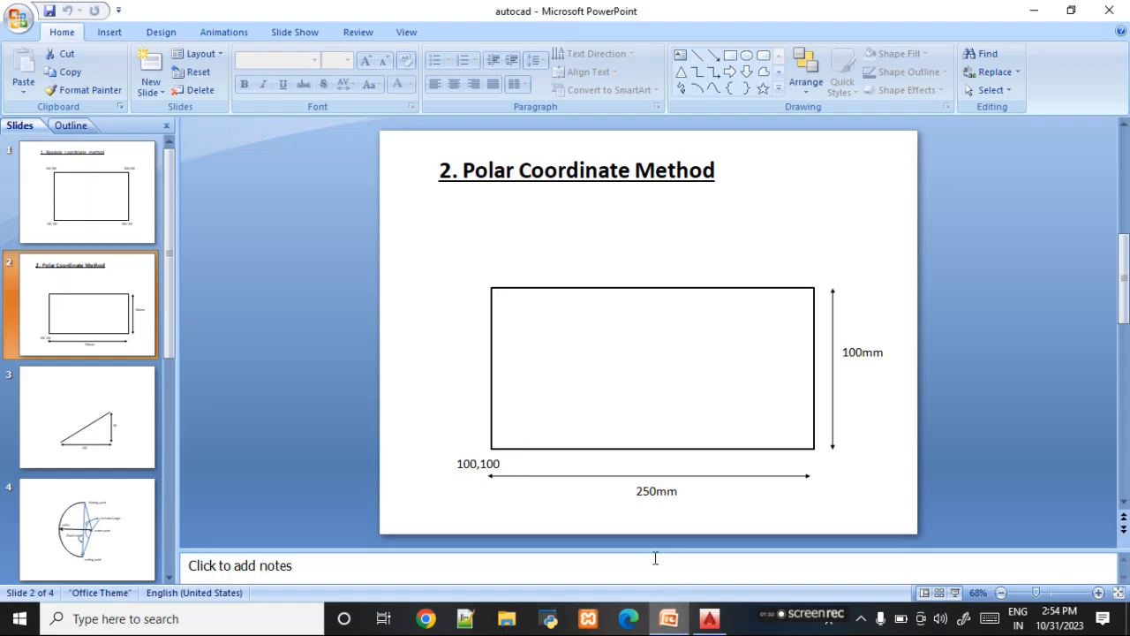
left_click(97, 230)
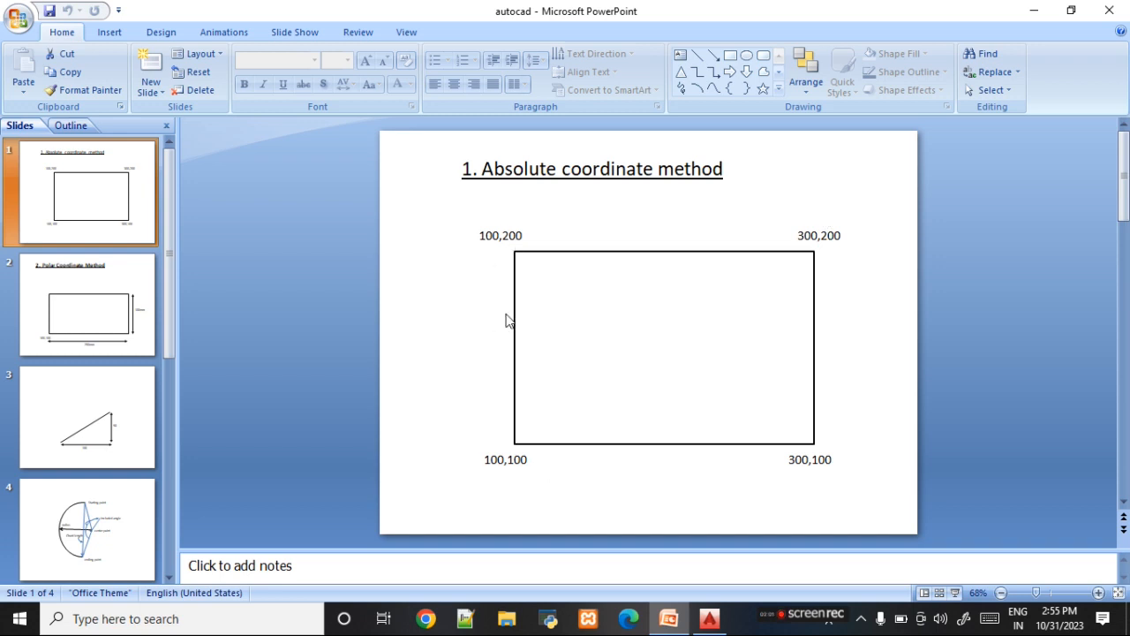
left_click(709, 619)
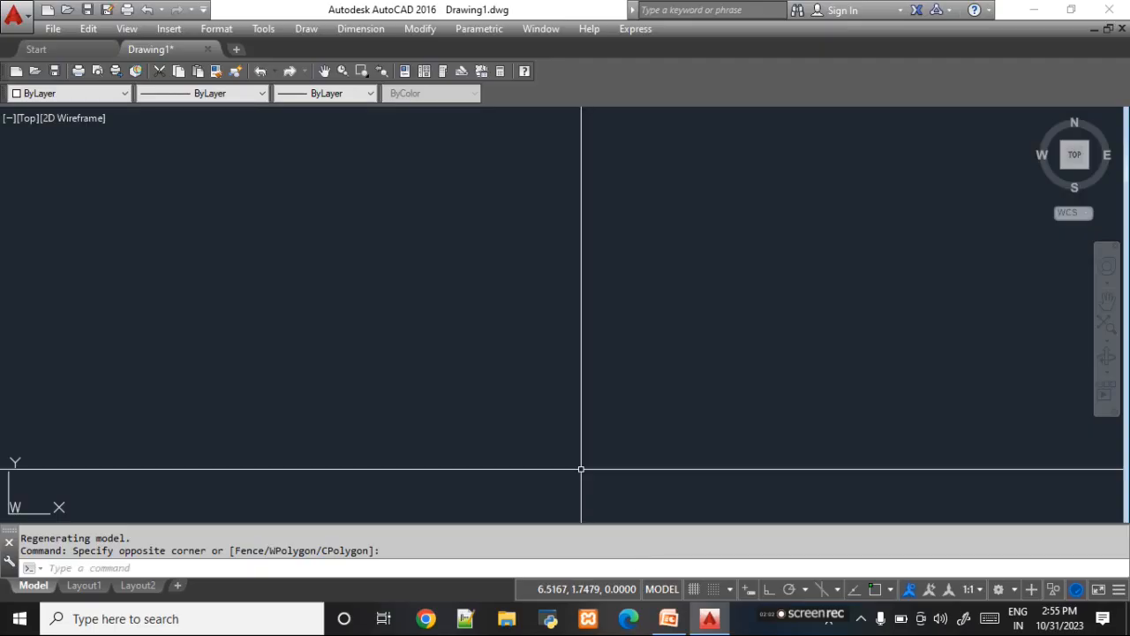
left_click(306, 30)
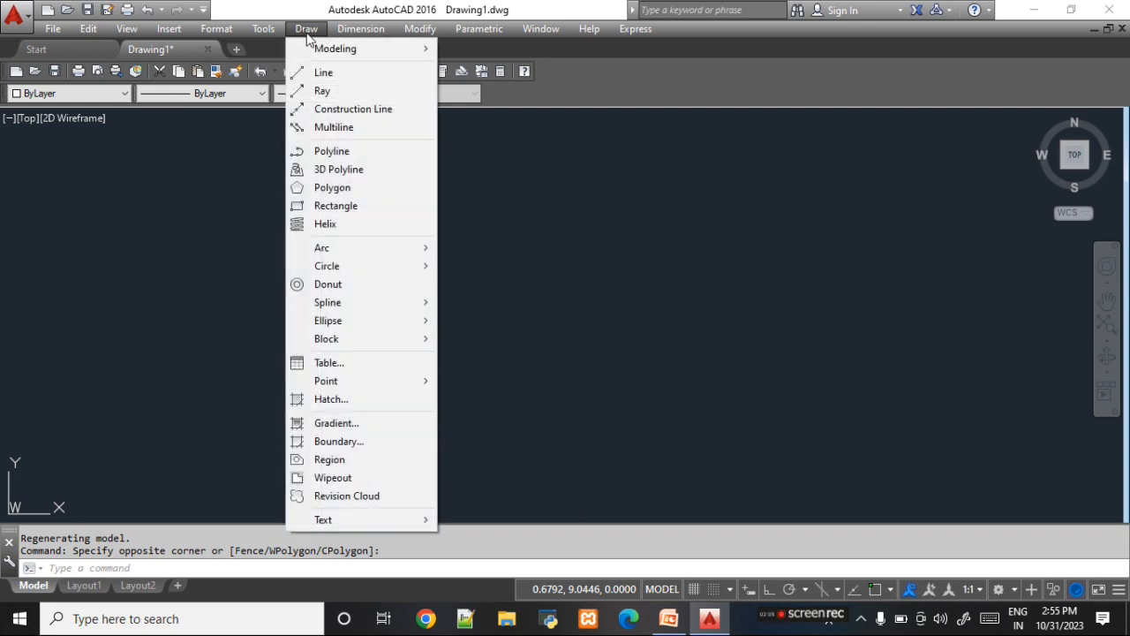
left_click(368, 76)
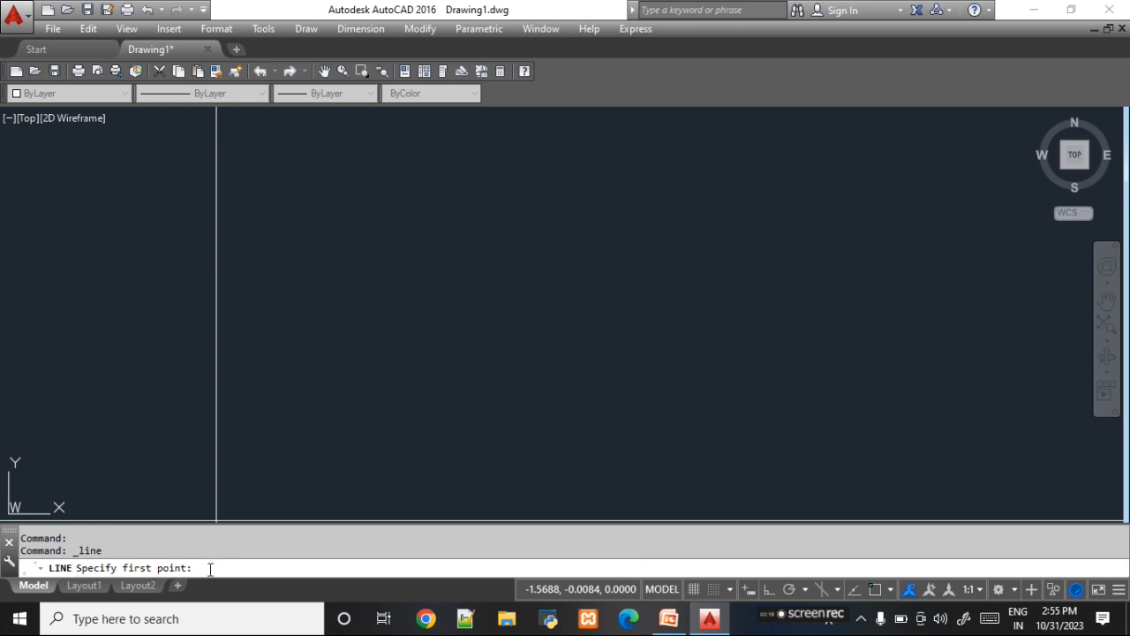
left_click(669, 618)
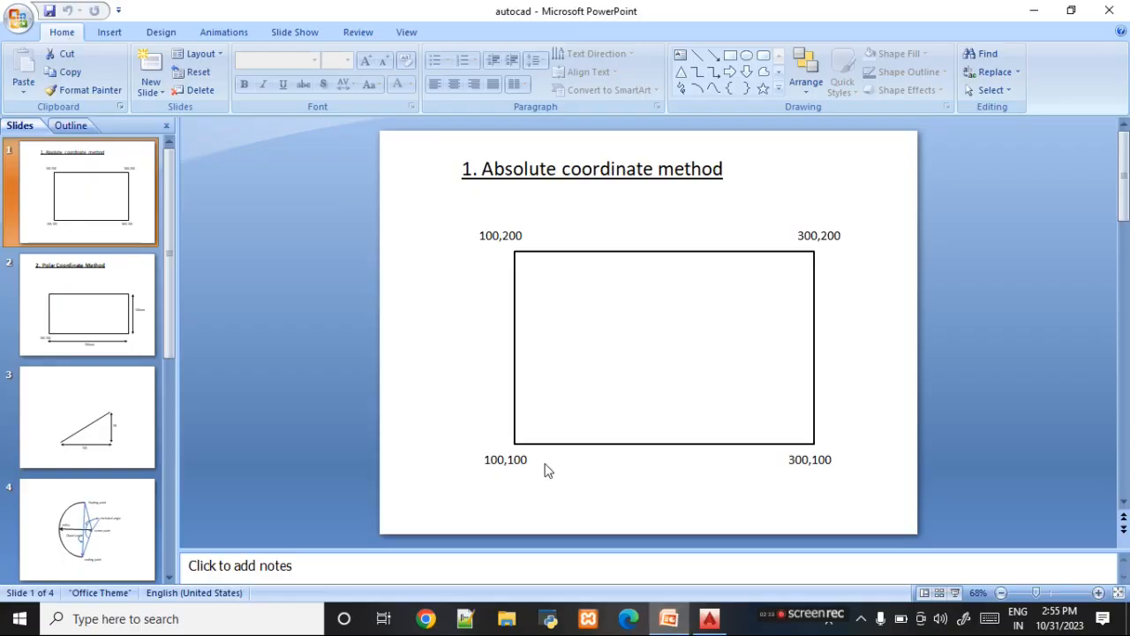
left_click(668, 618)
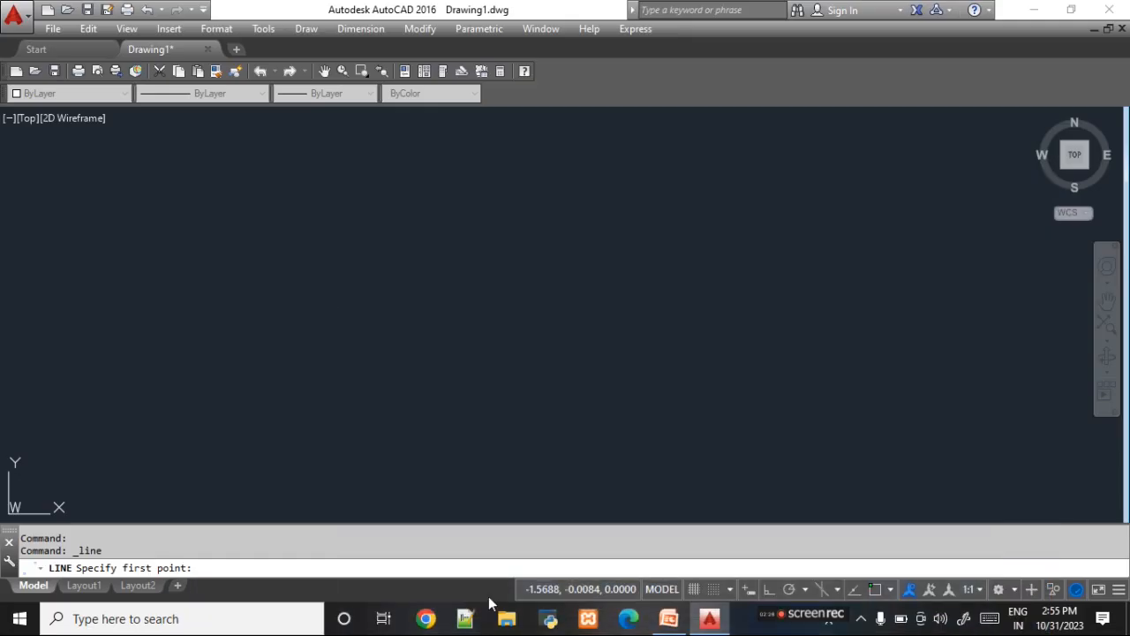
type("100,")
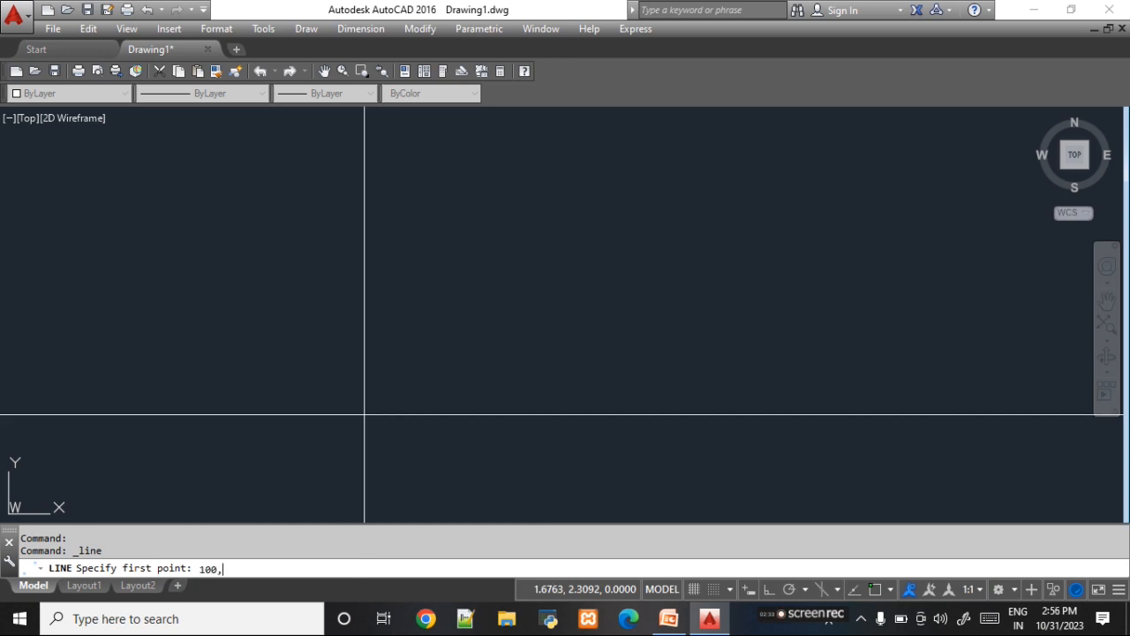
type("100")
key("Return")
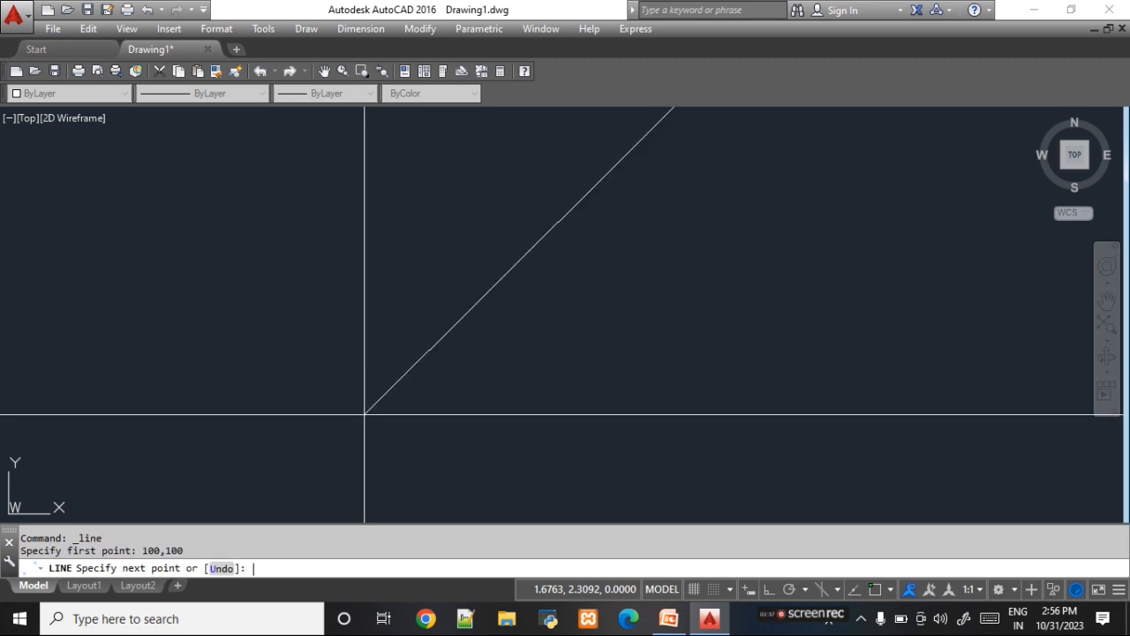
key("Escape")
key("Escape")
key("Escape")
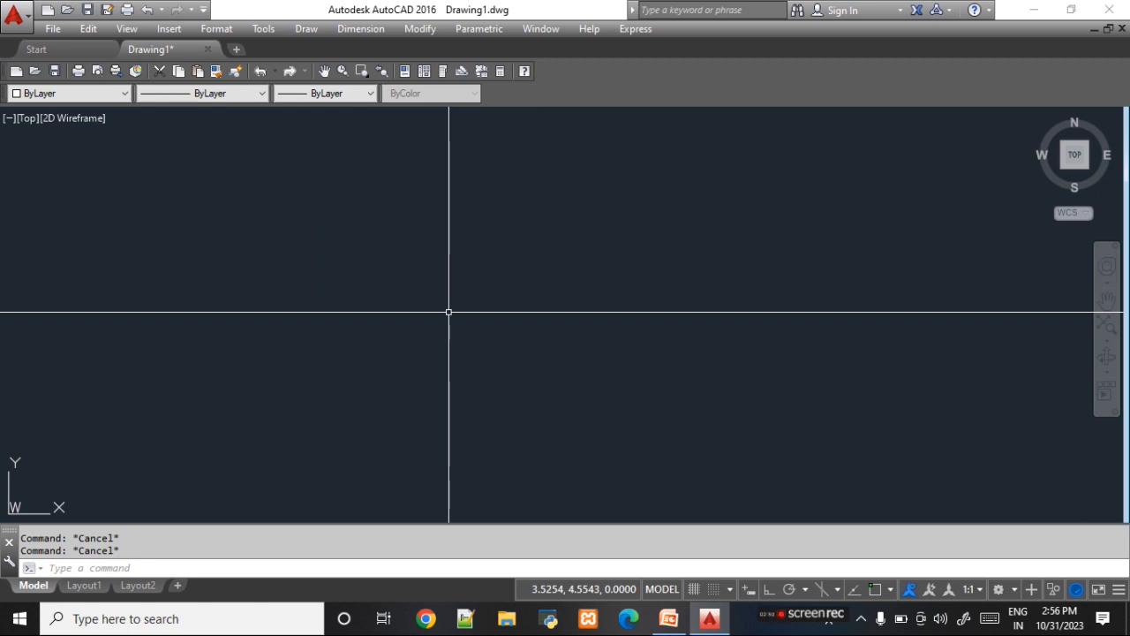
- Create a new drawing from the Manufacturing Metric template in the SheetSets folder
left_click(53, 32)
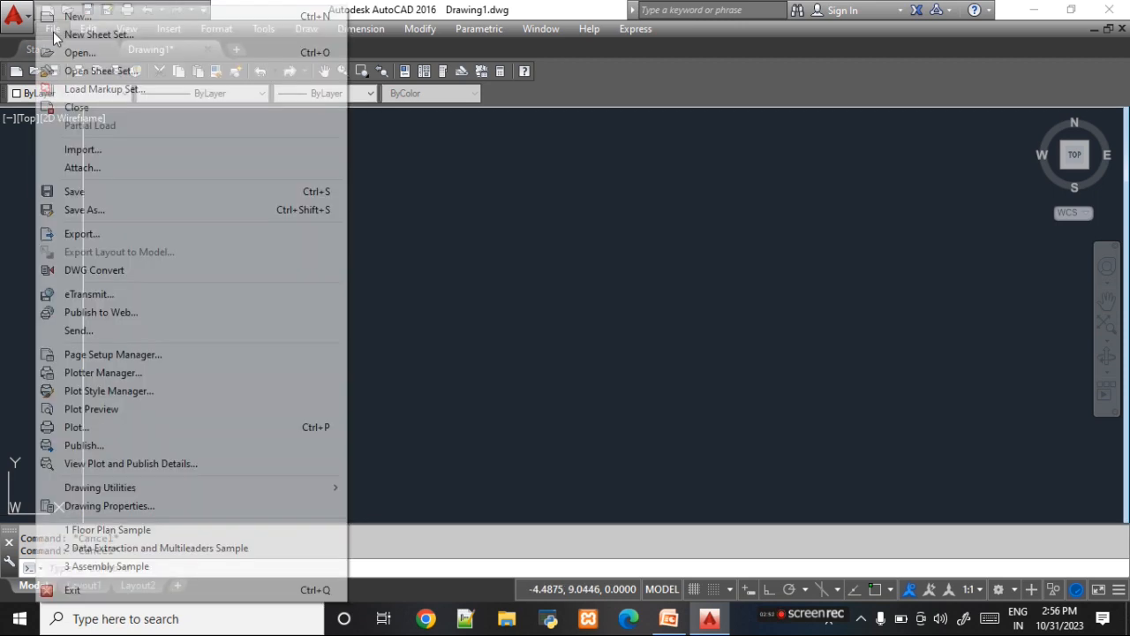
left_click(100, 25)
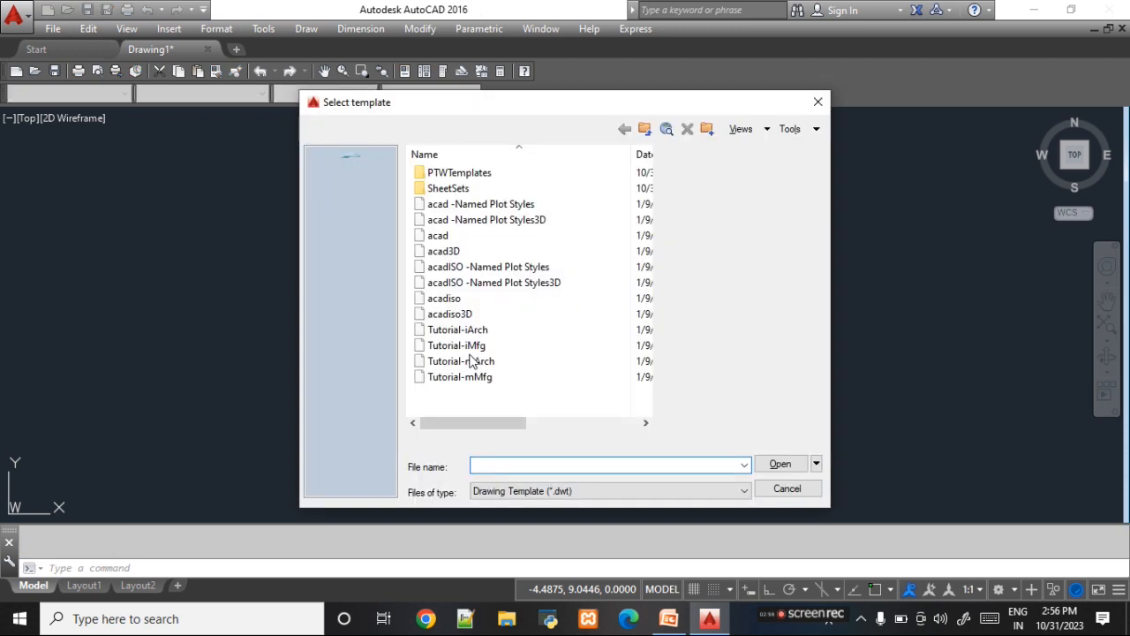
double_click(452, 191)
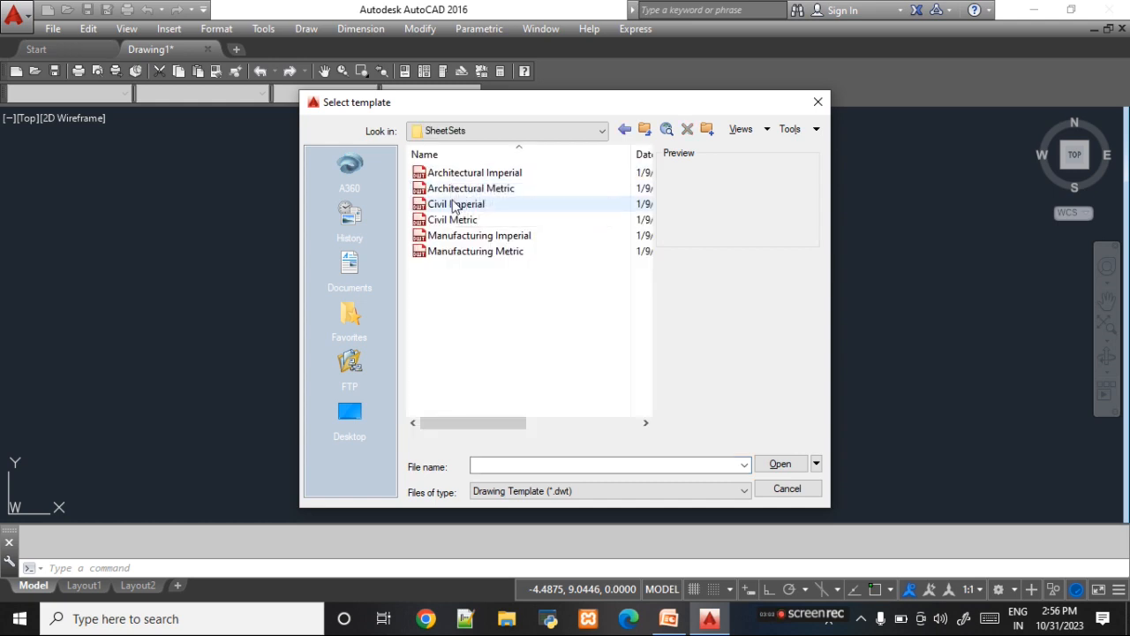
left_click(461, 255)
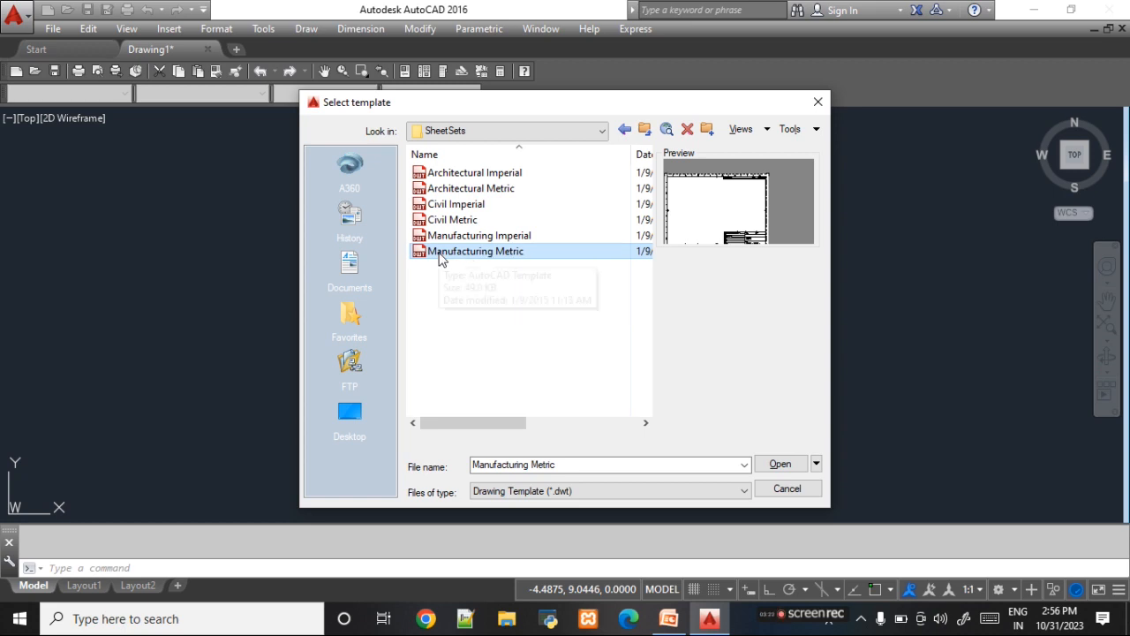
left_click(777, 464)
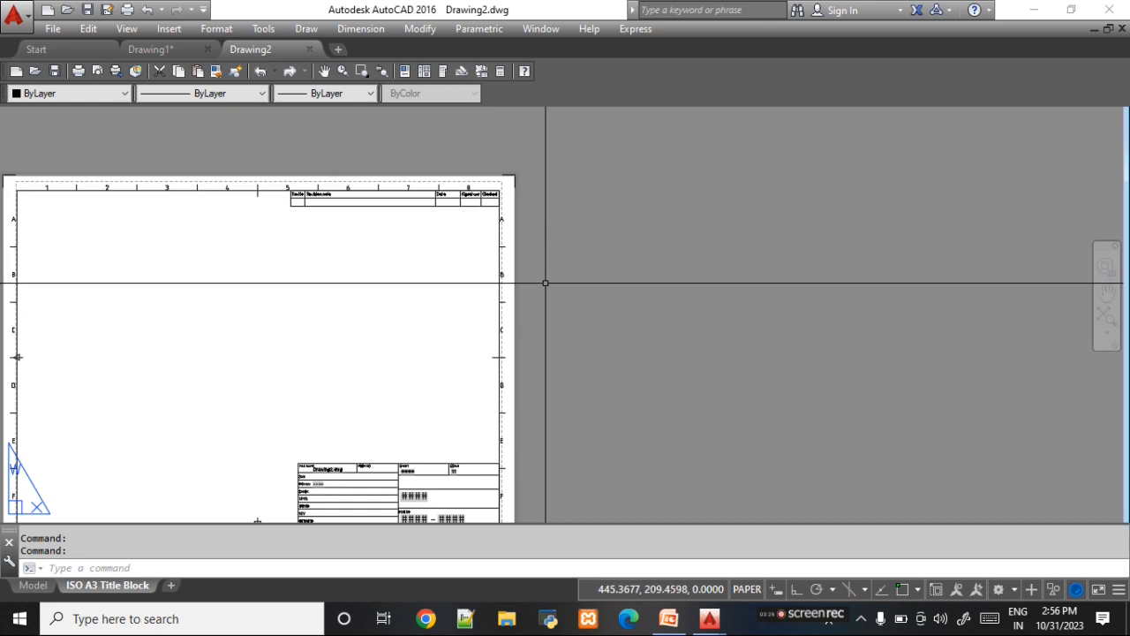
- Change the new drawing from the ISO A3 Title Block layout to model space and zoom to all
mouse_move(471, 338)
middle_mouse_down()
mouse_move(636, 282)
mouse_move(667, 299)
middle_mouse_up()
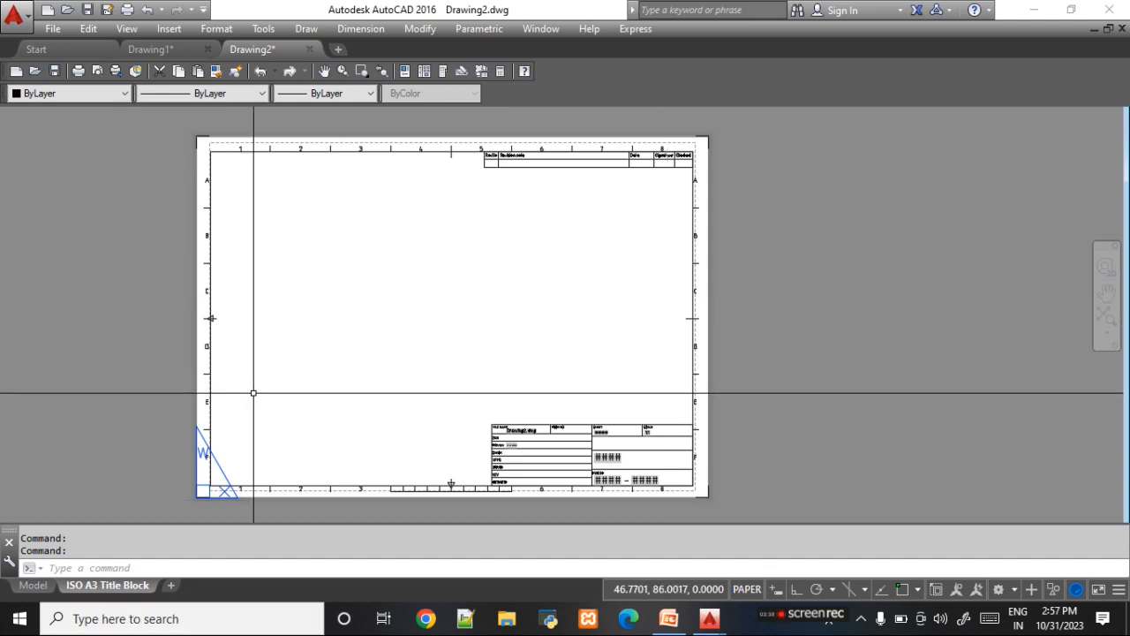
mouse_move(86, 596)
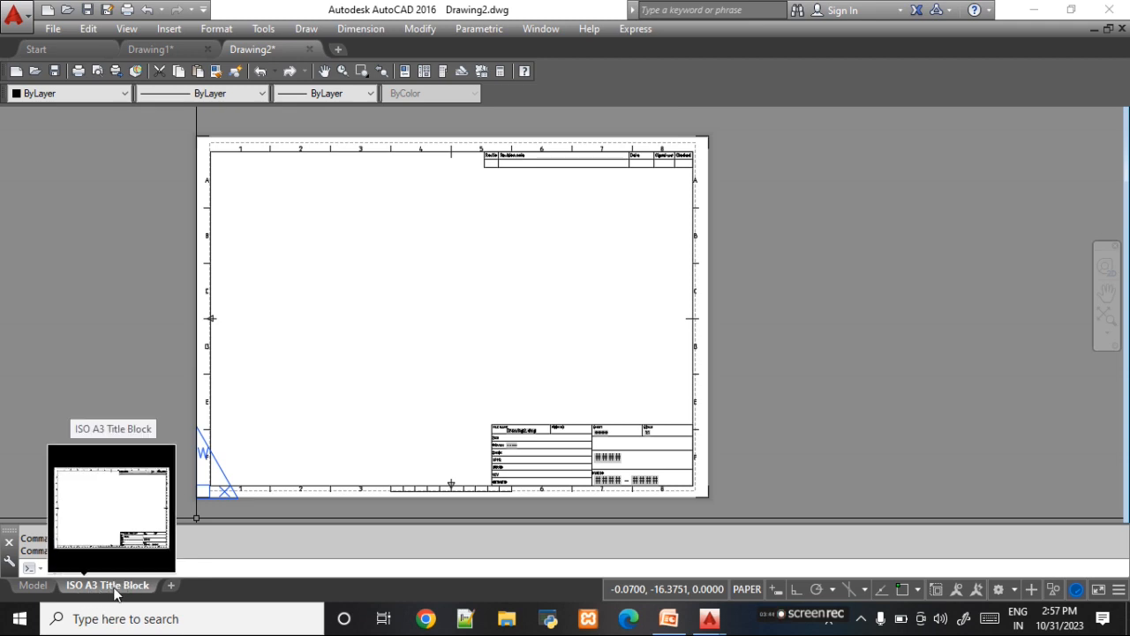
left_click(33, 585)
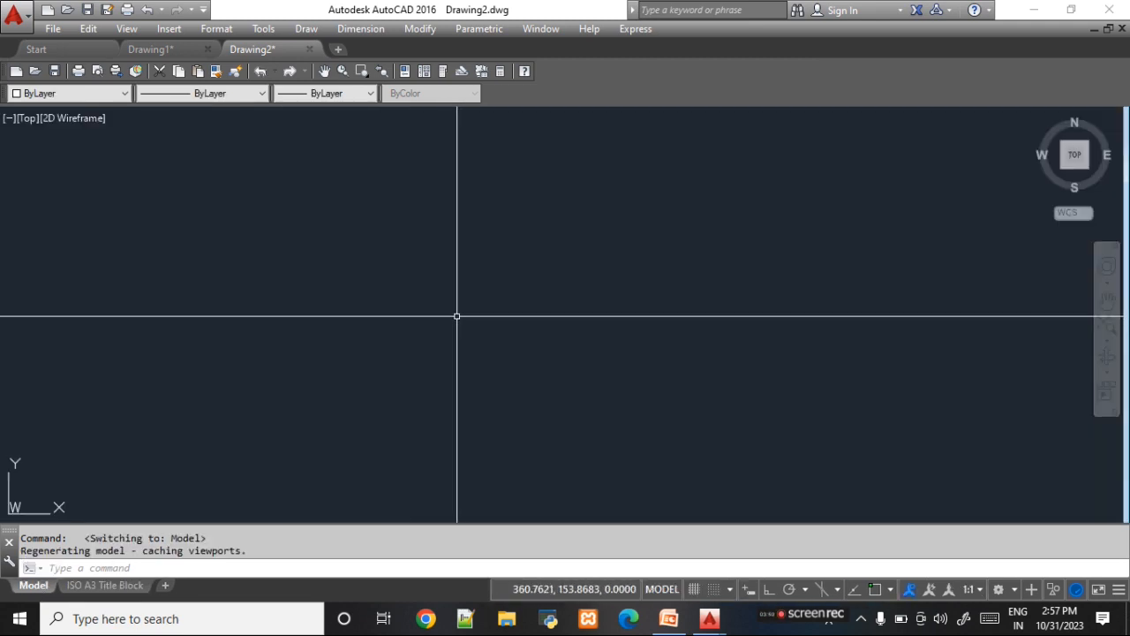
type("z")
key("Return")
type("a")
key("Return")
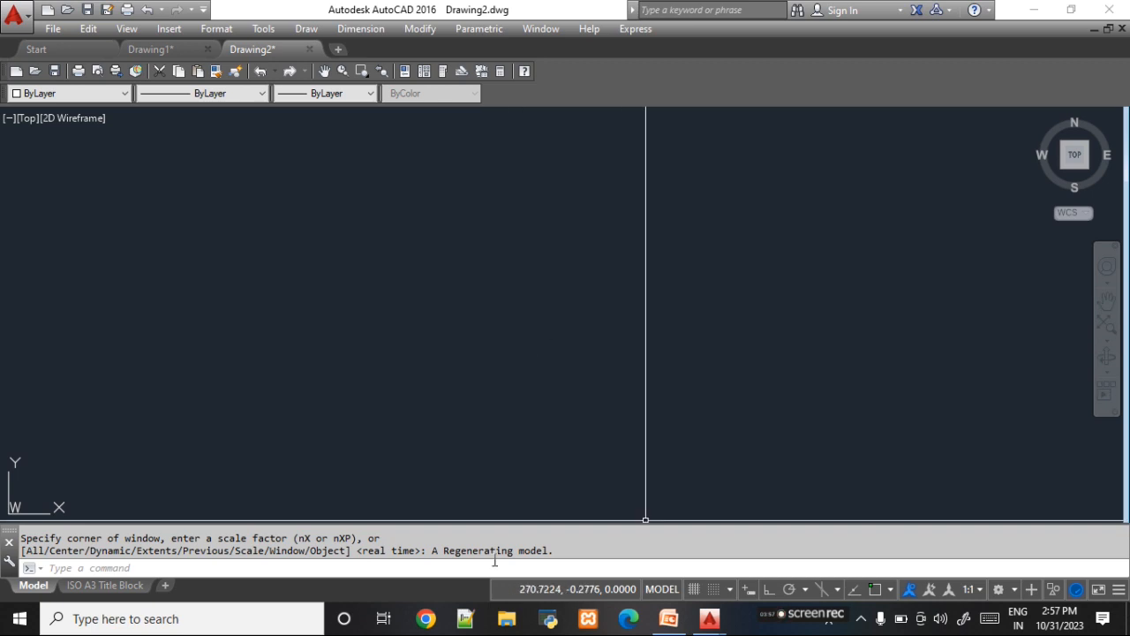
- Draw the rectangle's bottom edge as a line from 100,100 to 300,100, checking the coordinates on the PowerPoint slide
left_click(306, 29)
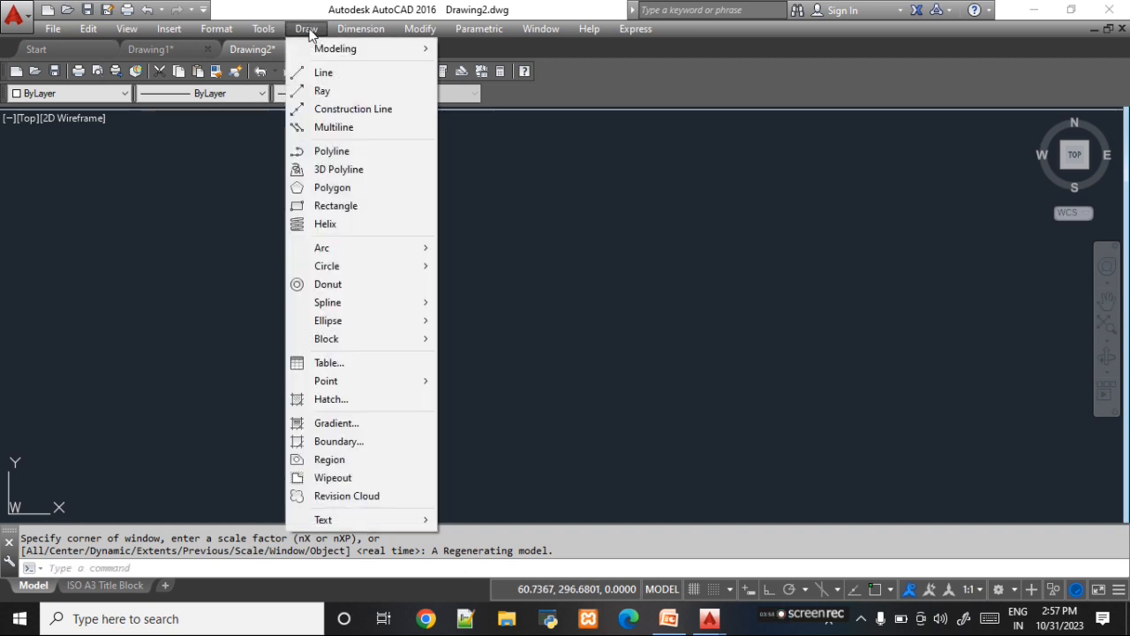
left_click(324, 73)
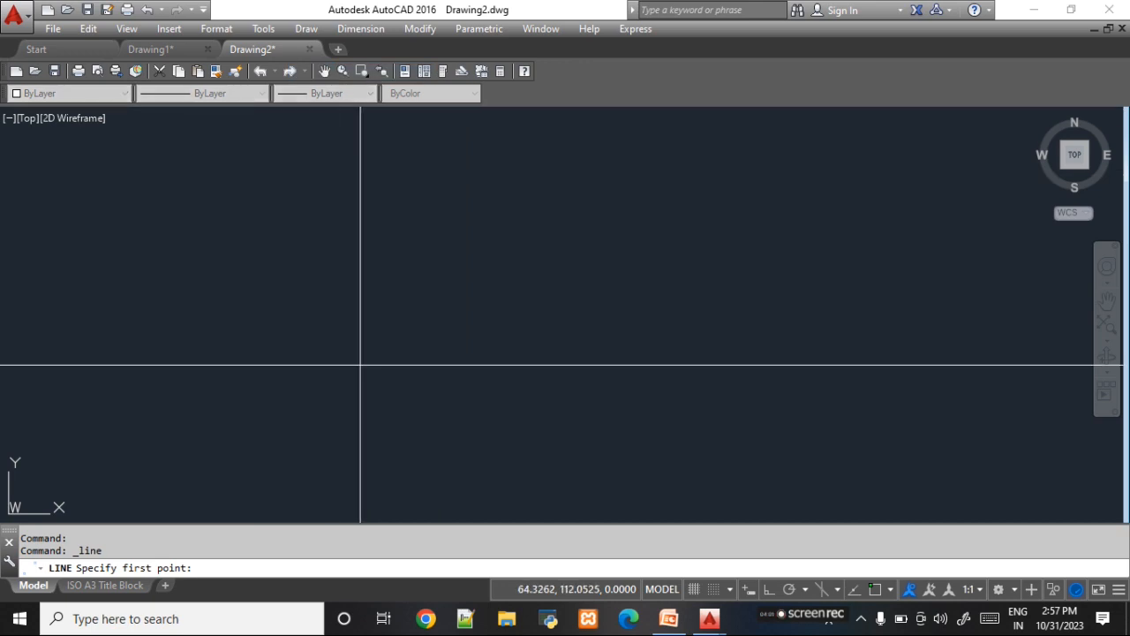
type("100,100")
key("Return")
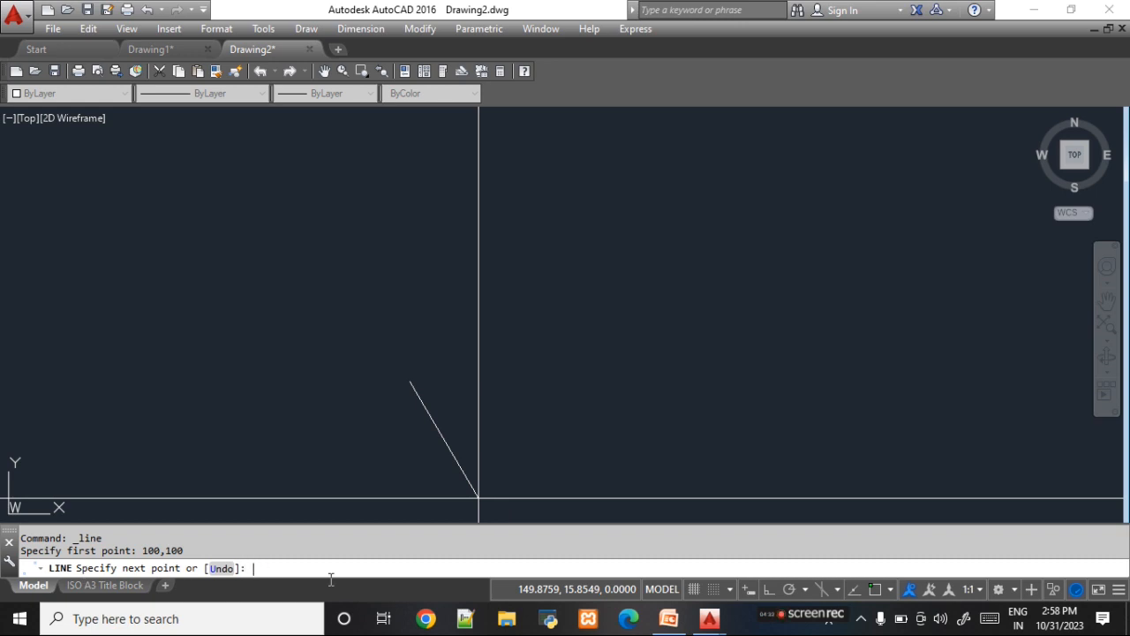
left_click(661, 623)
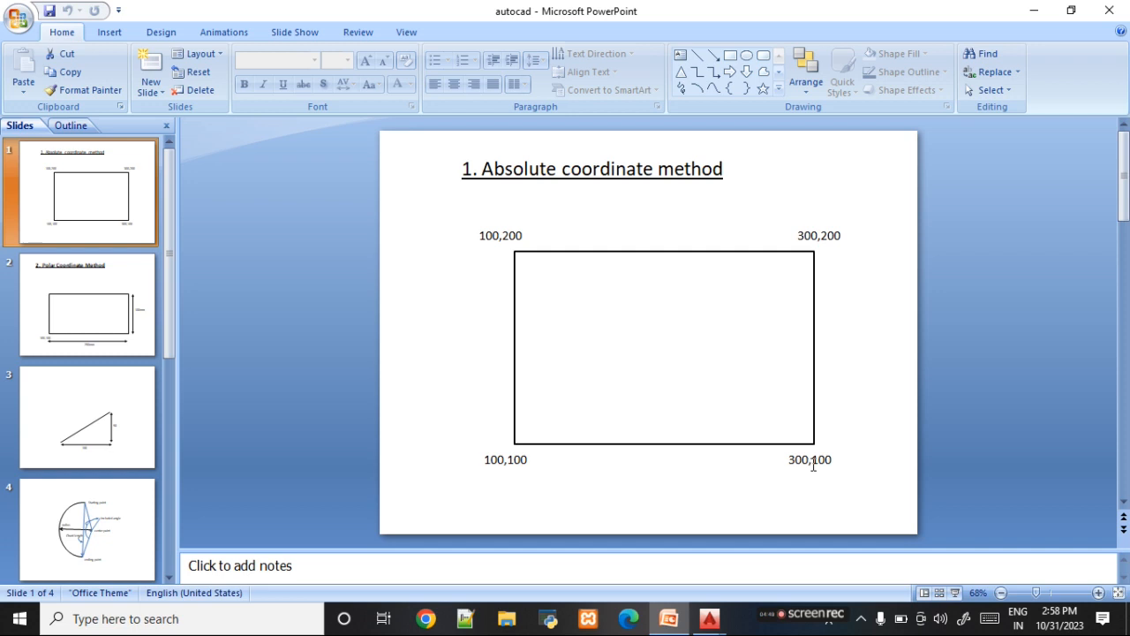
left_click(709, 619)
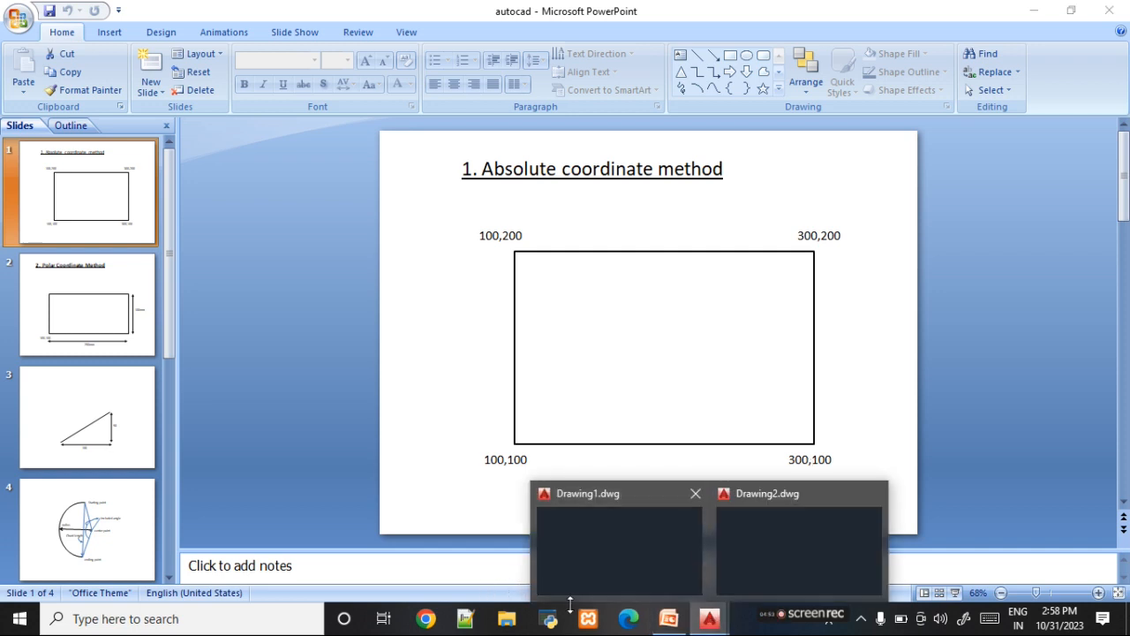
left_click(669, 619)
left_click(669, 619)
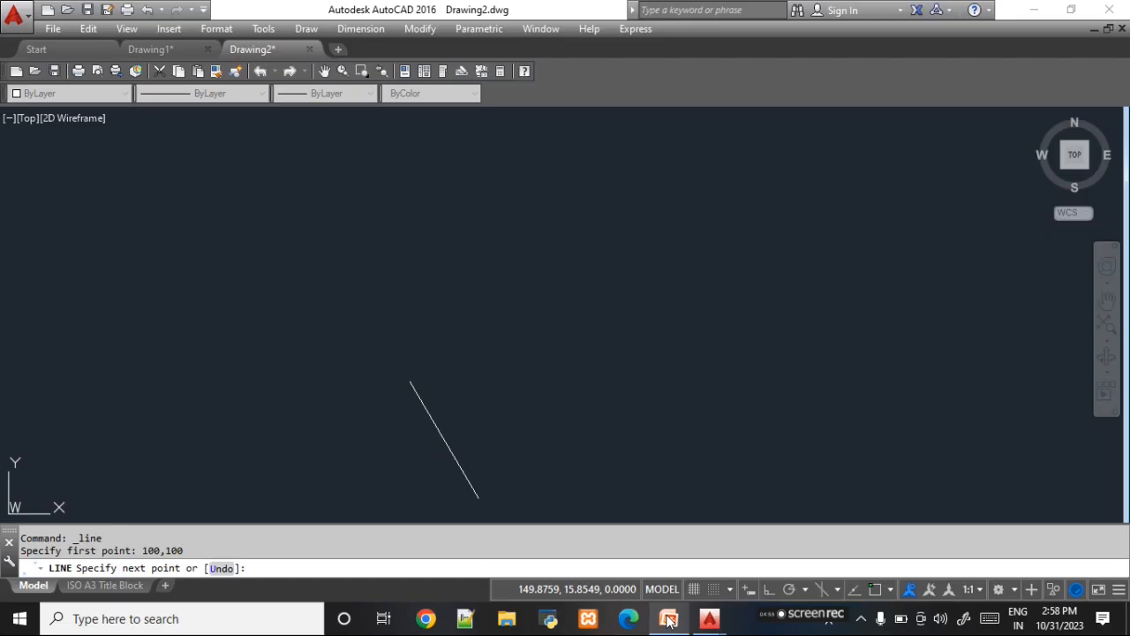
type("300,100")
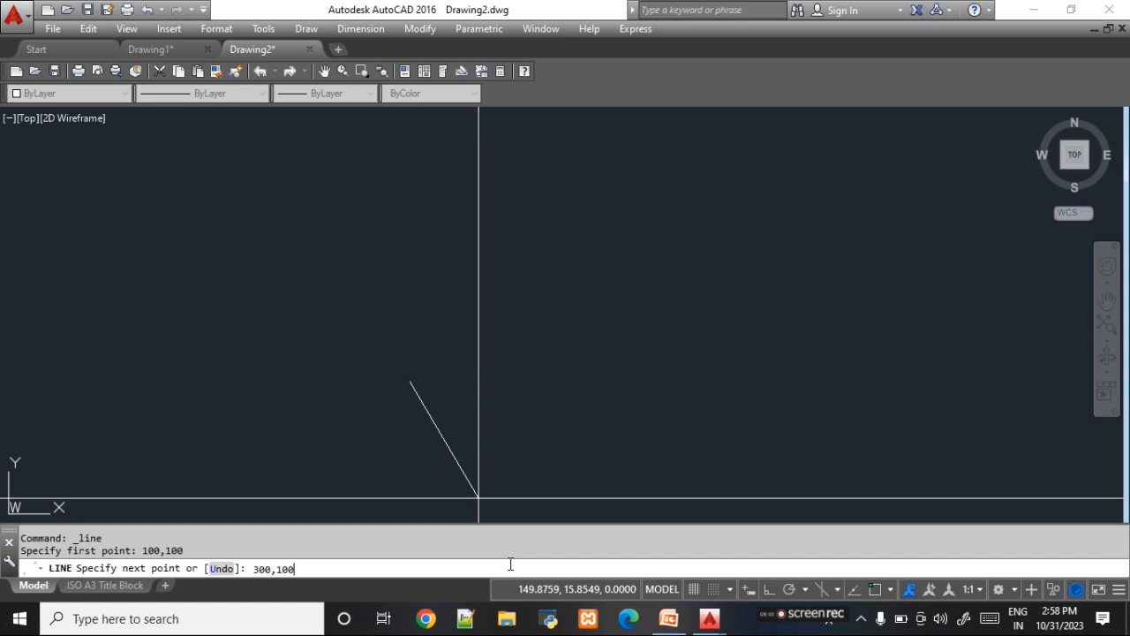
key("Return")
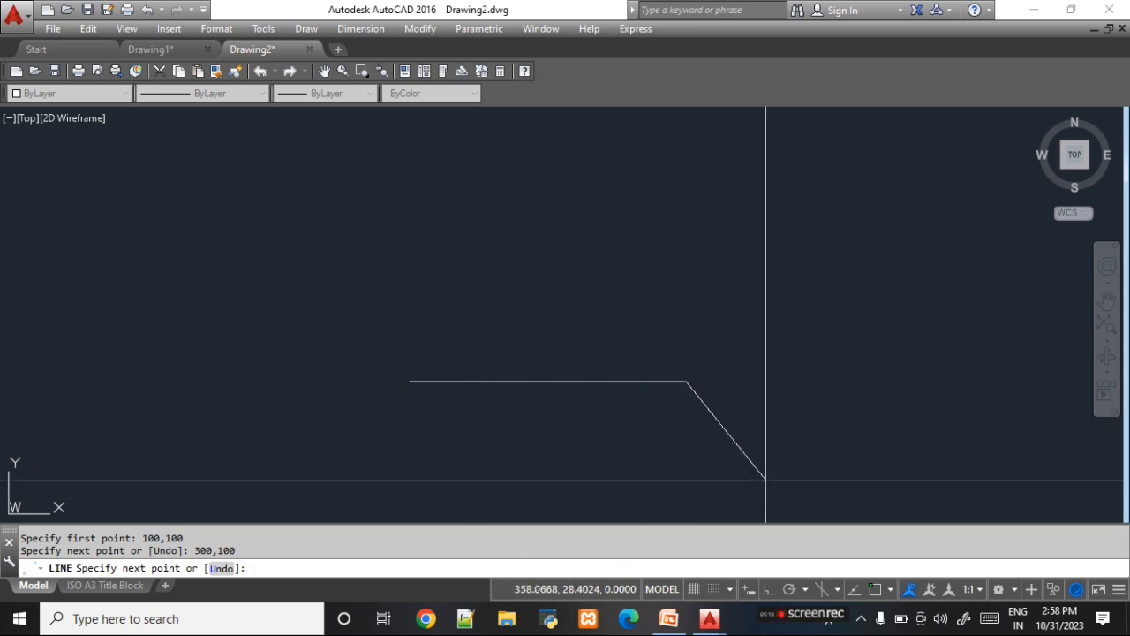
- Draw the rectangle's right edge from 300,100 up to 300,200, checking the corner coordinates on the PowerPoint slide
left_click(668, 618)
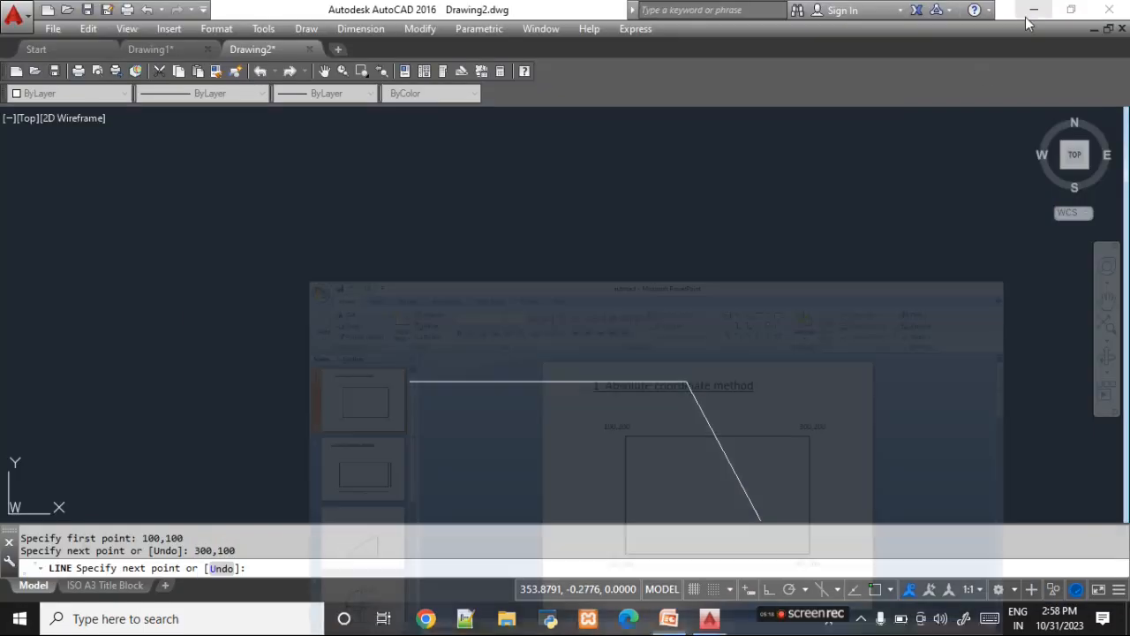
left_click(1035, 11)
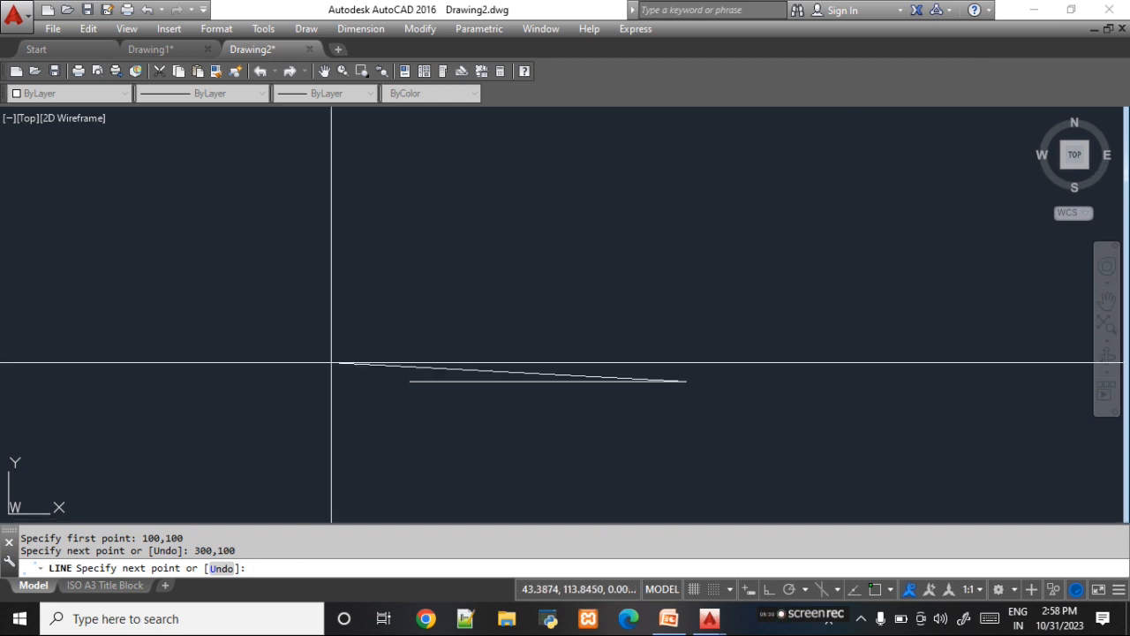
type("300,200")
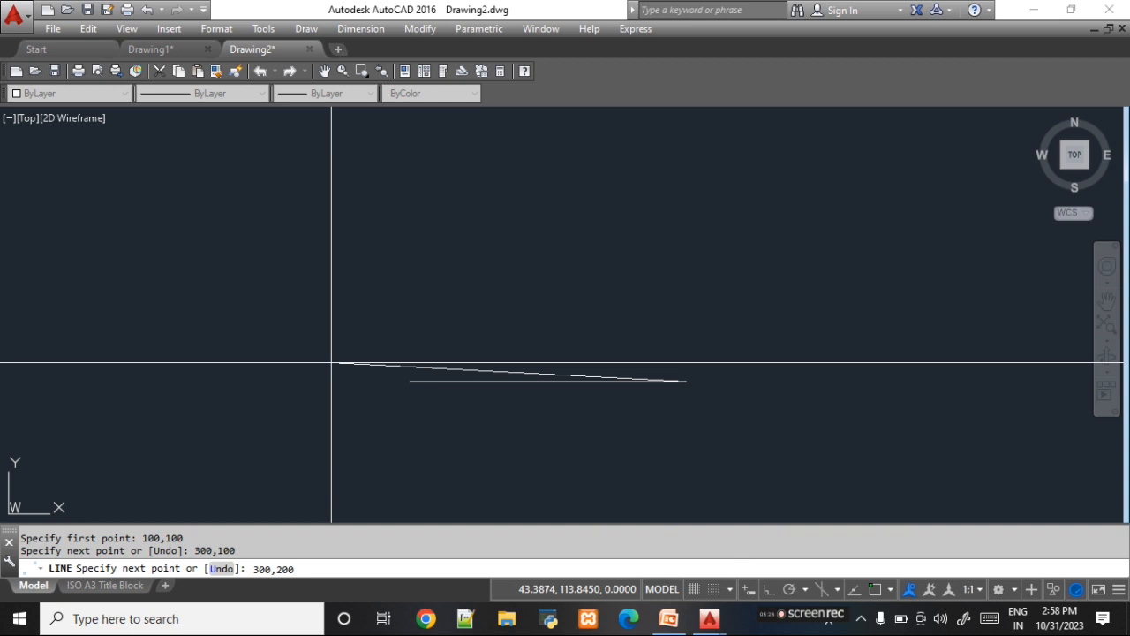
key("Return")
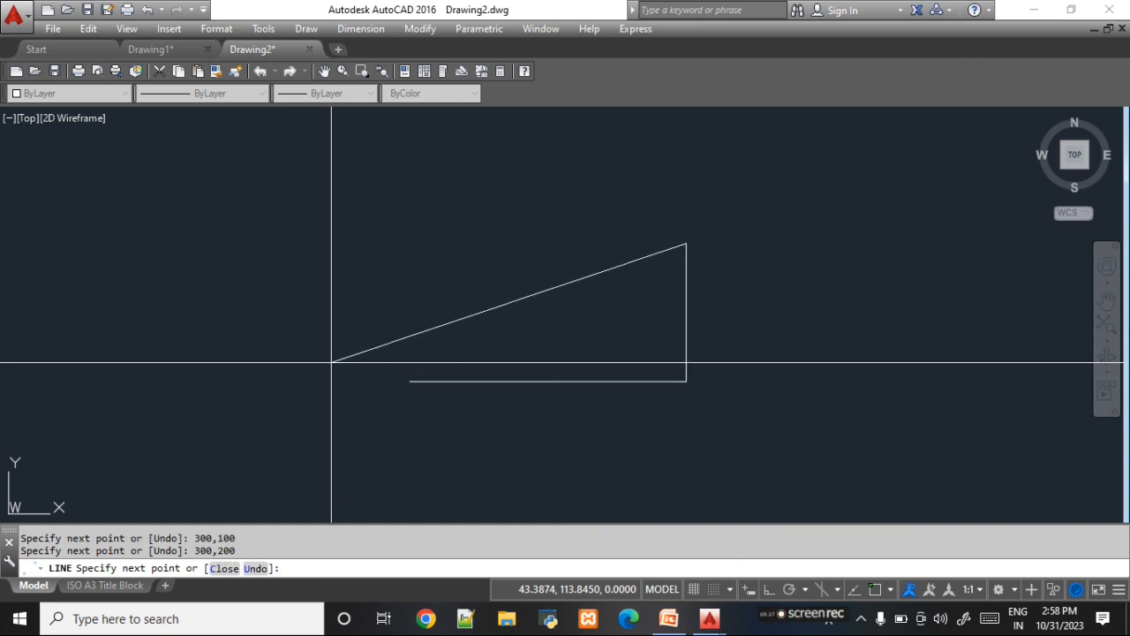
- Draw the rectangle's top edge to 100,200 as given on the PowerPoint slide, and close the outline back to its start
left_click(670, 622)
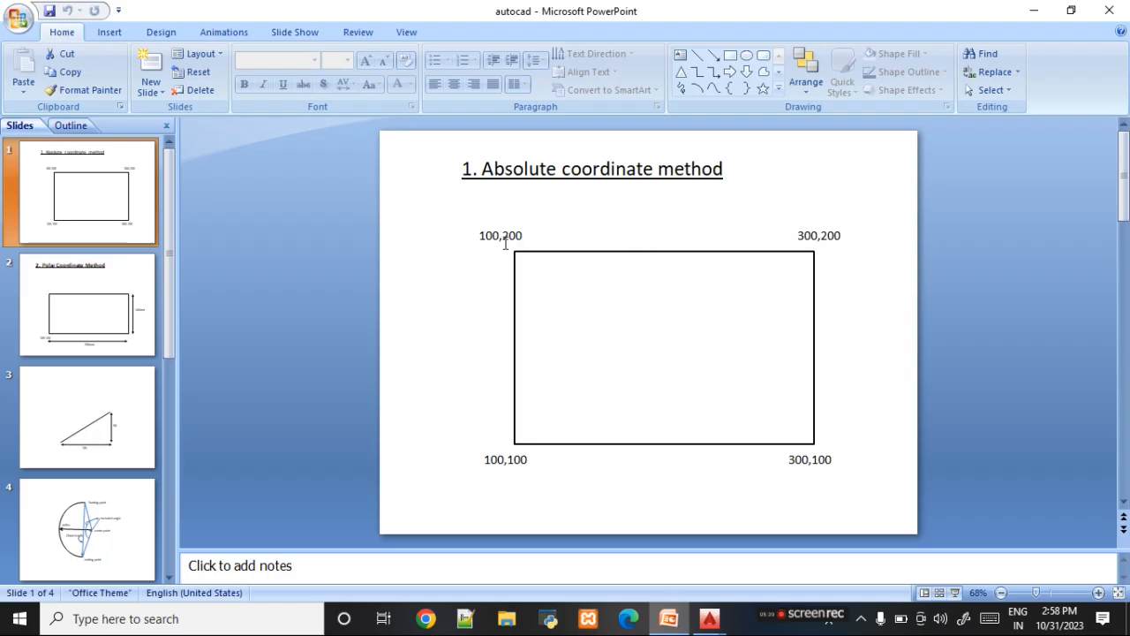
left_click(675, 623)
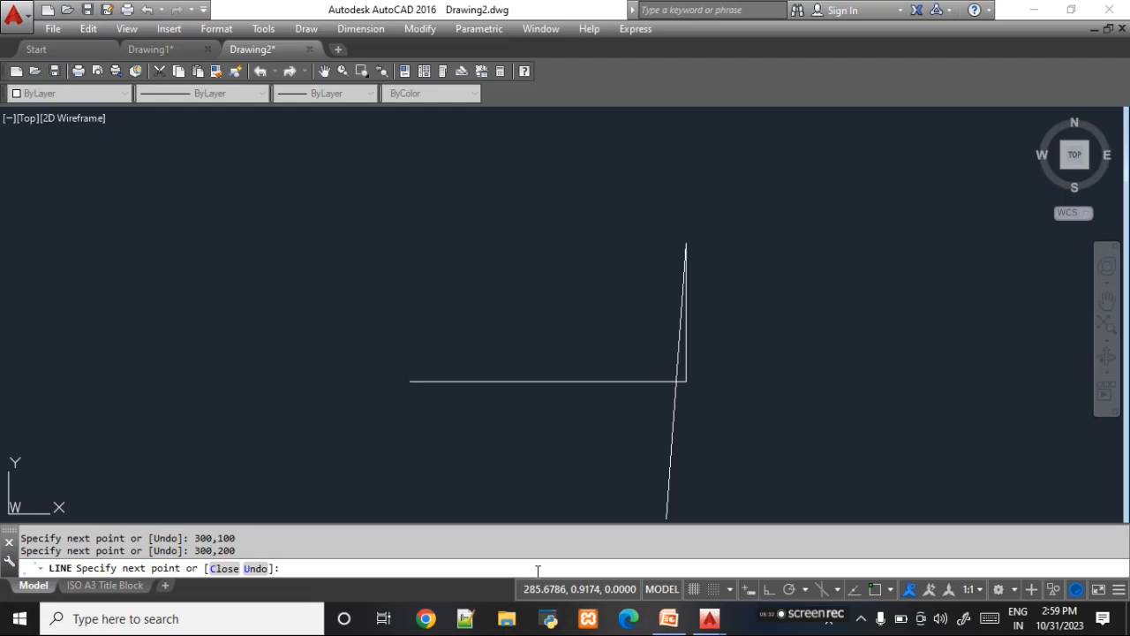
type("10")
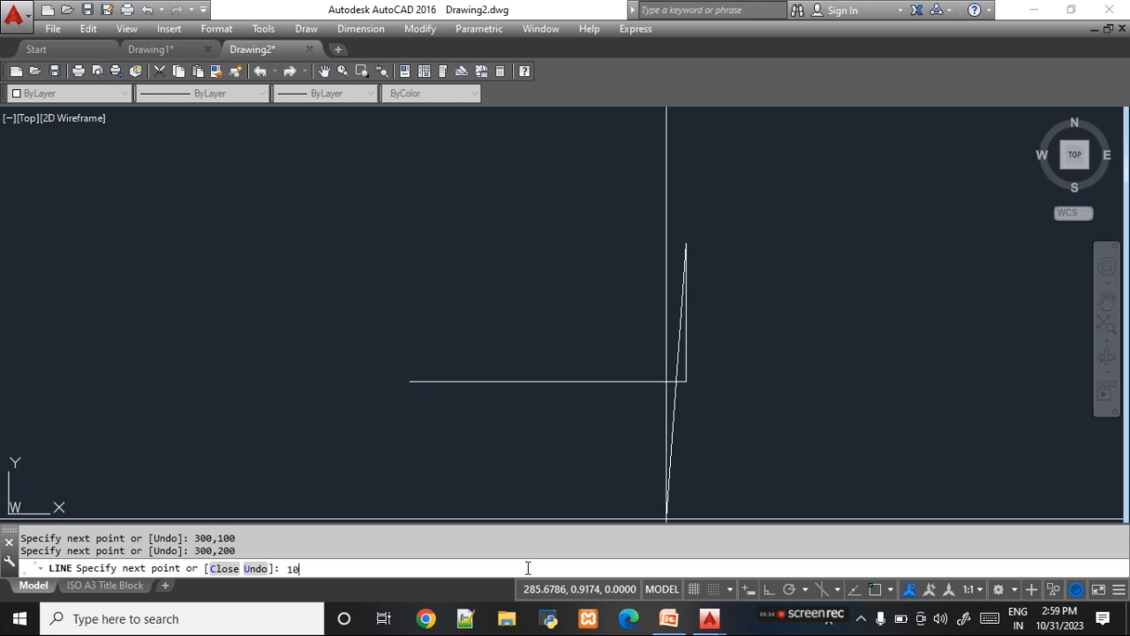
type("0,200")
key("Return")
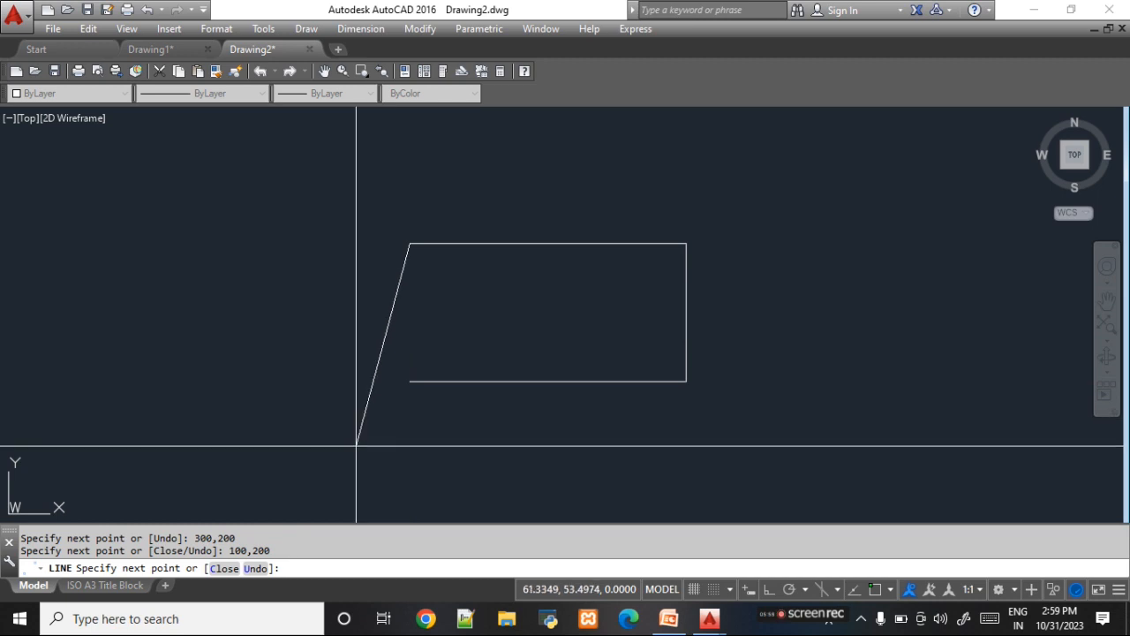
type("c")
key("Return")
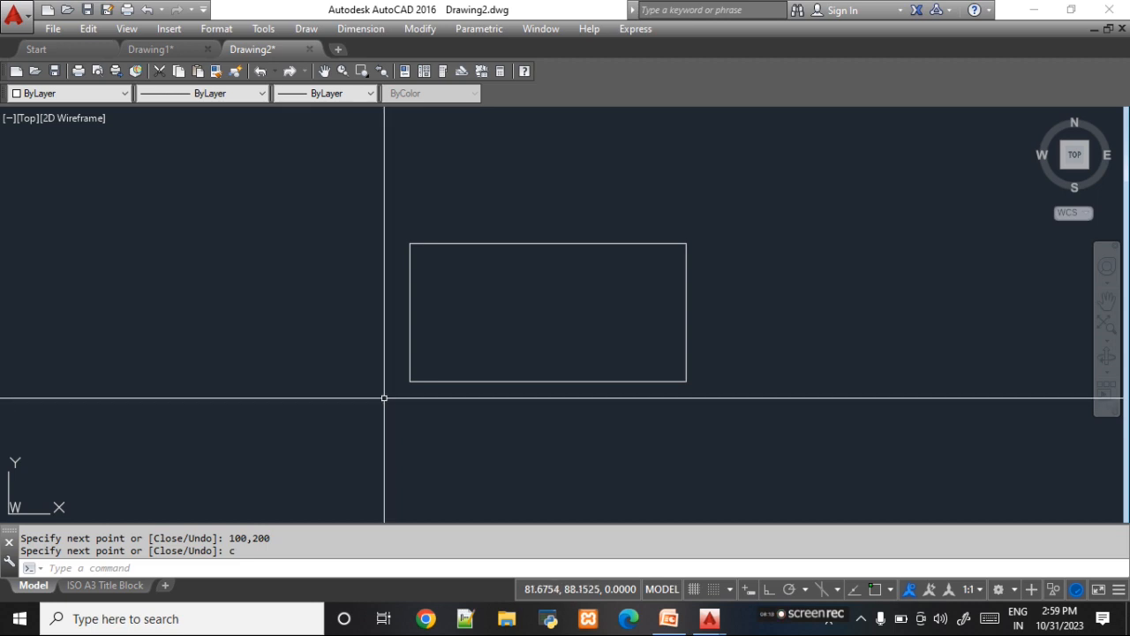
- Erase all four edges of the rectangle drawn with absolute coordinates
left_click(387, 202)
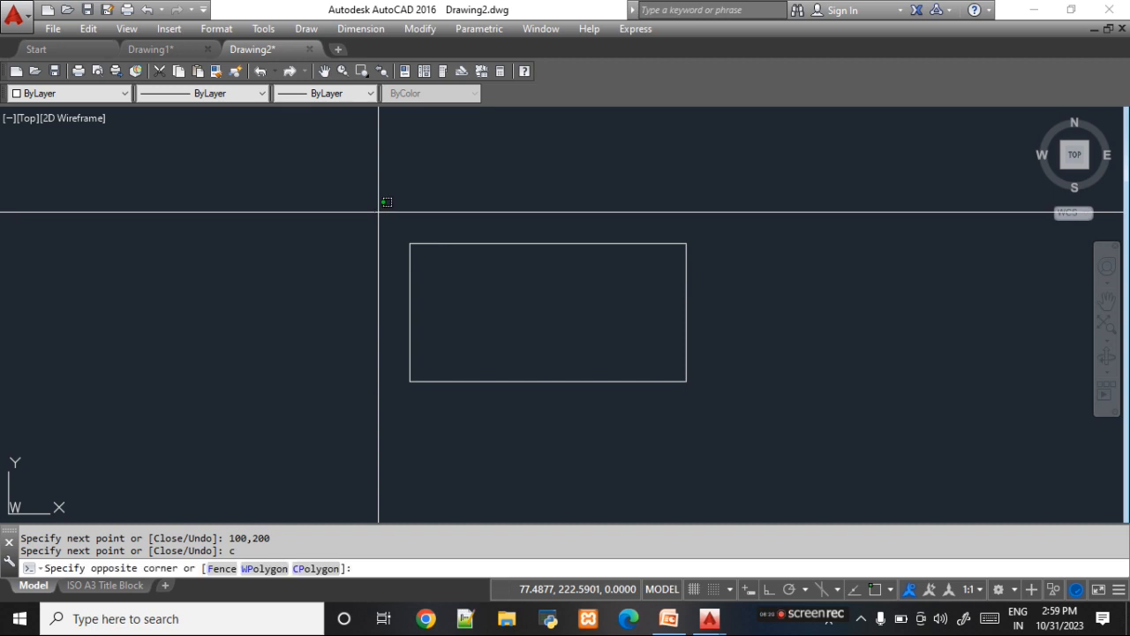
left_click(716, 422)
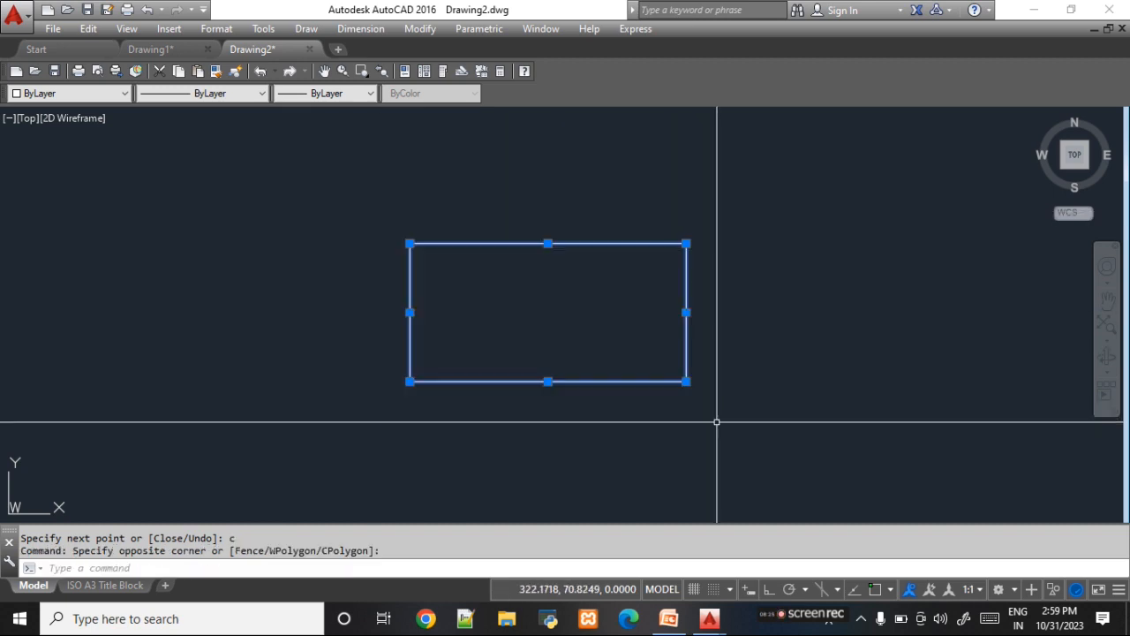
key("Delete")
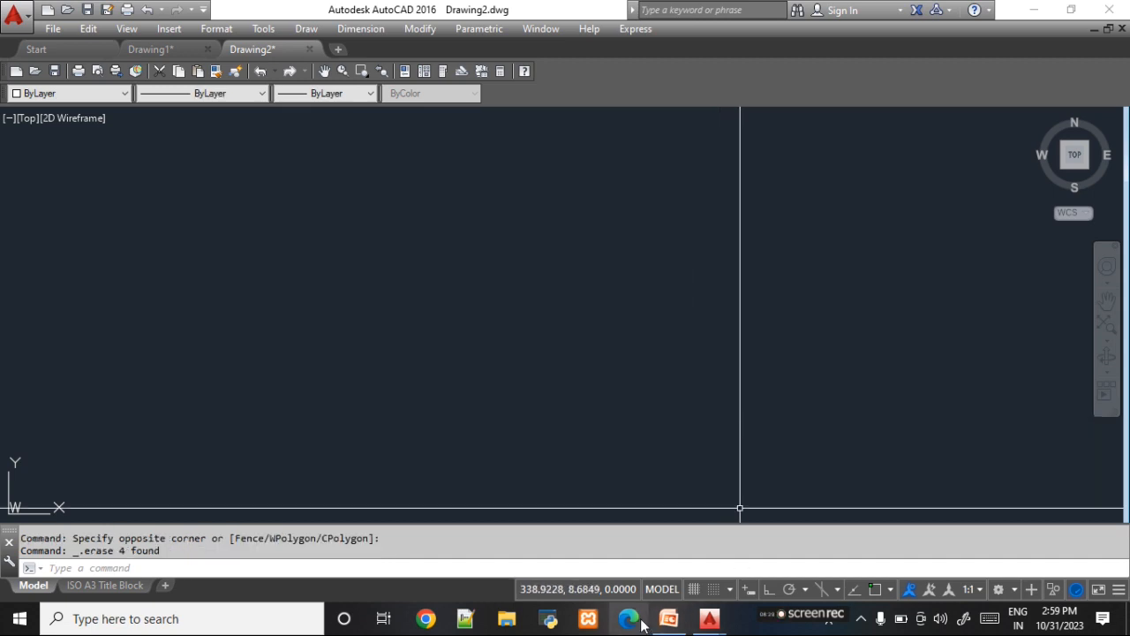
- Examine the rectangle's start corner and dimensions on the Polar Coordinate Method slide in PowerPoint and return to AutoCAD
left_click(669, 618)
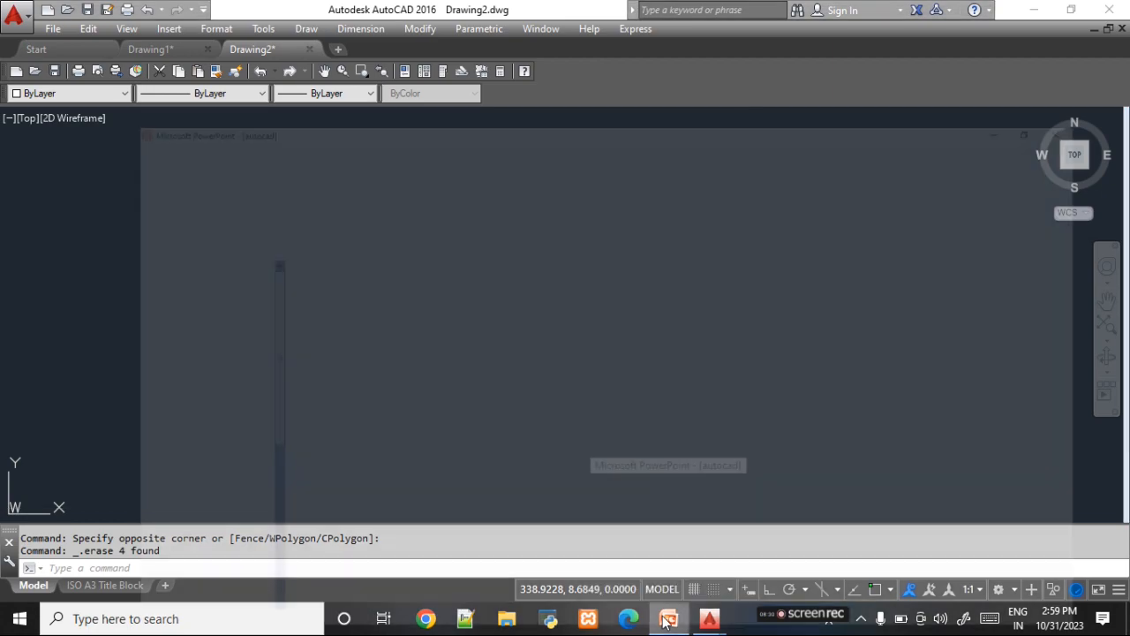
left_click(76, 310)
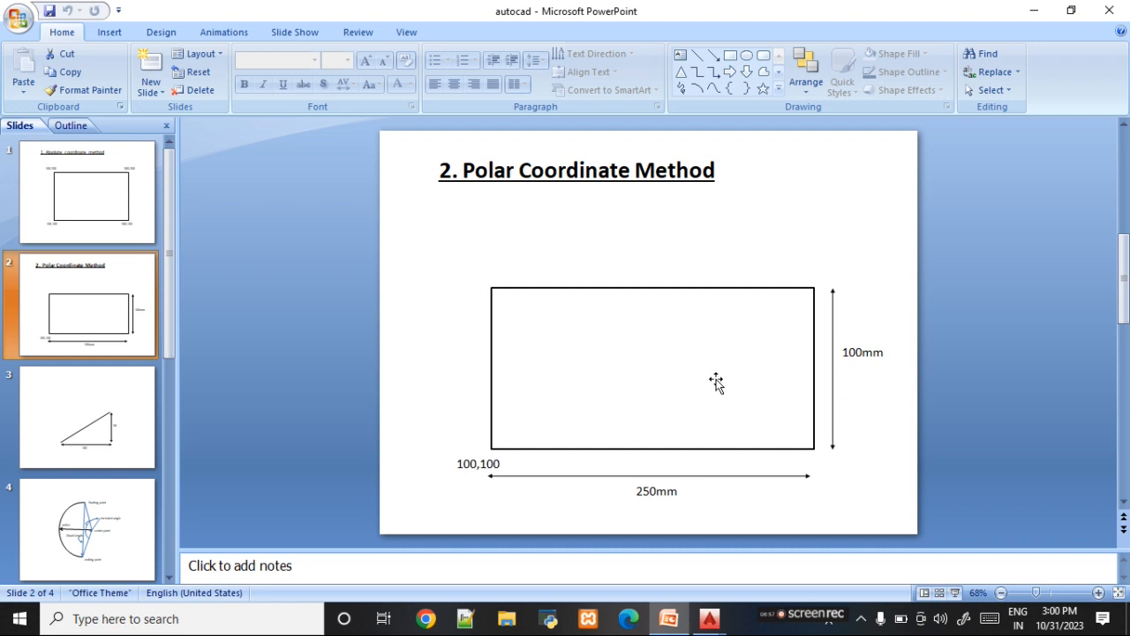
left_click(669, 620)
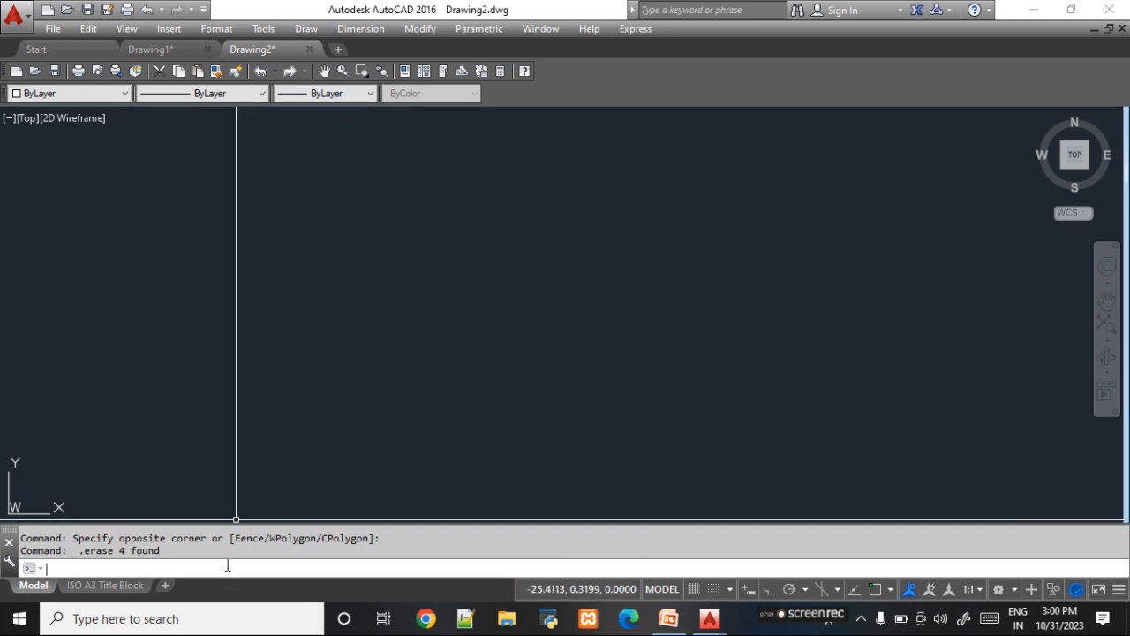
- Start a line at 100,100 as the lower-left corner of the polar coordinate rectangle
type("li")
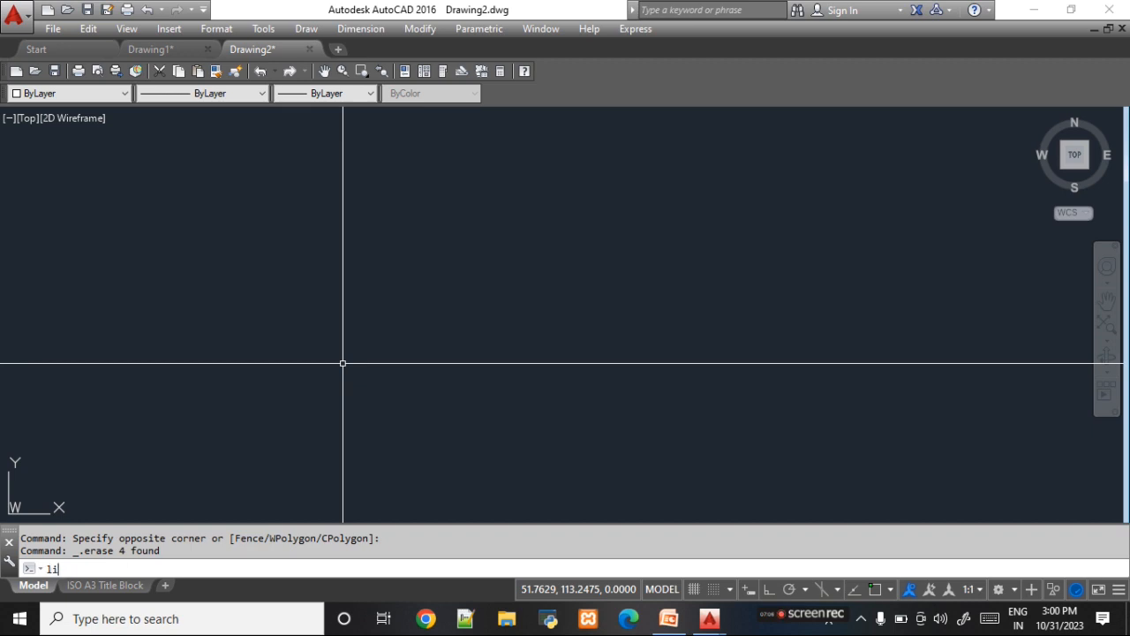
type("ne")
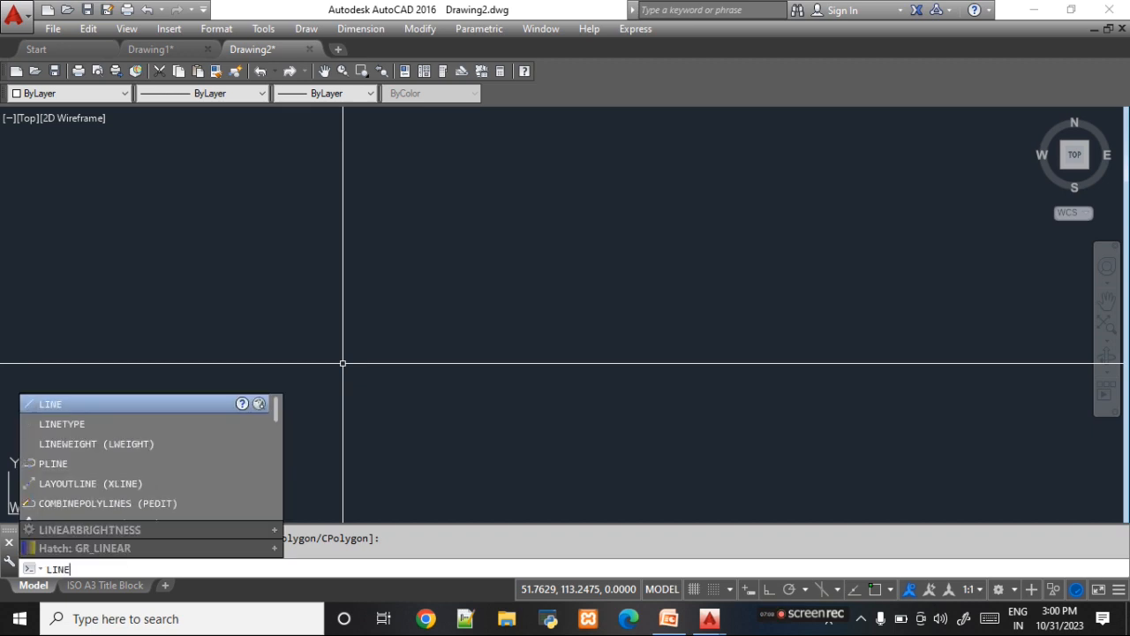
key("BackSpace")
key("BackSpace")
key("BackSpace")
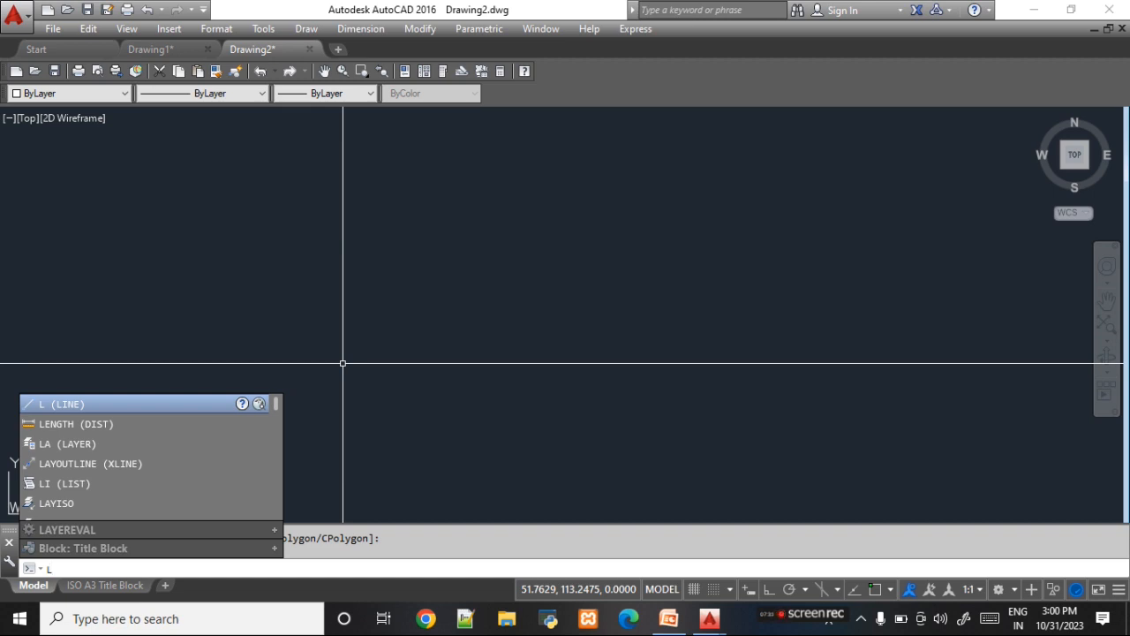
key("Return")
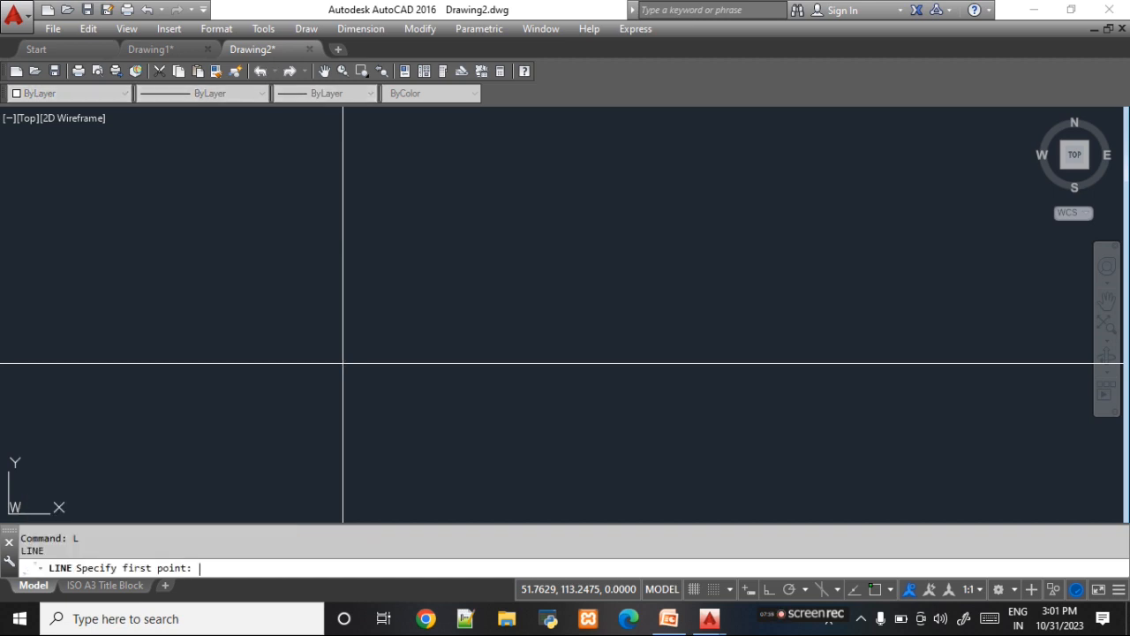
type("100,100")
key("Return")
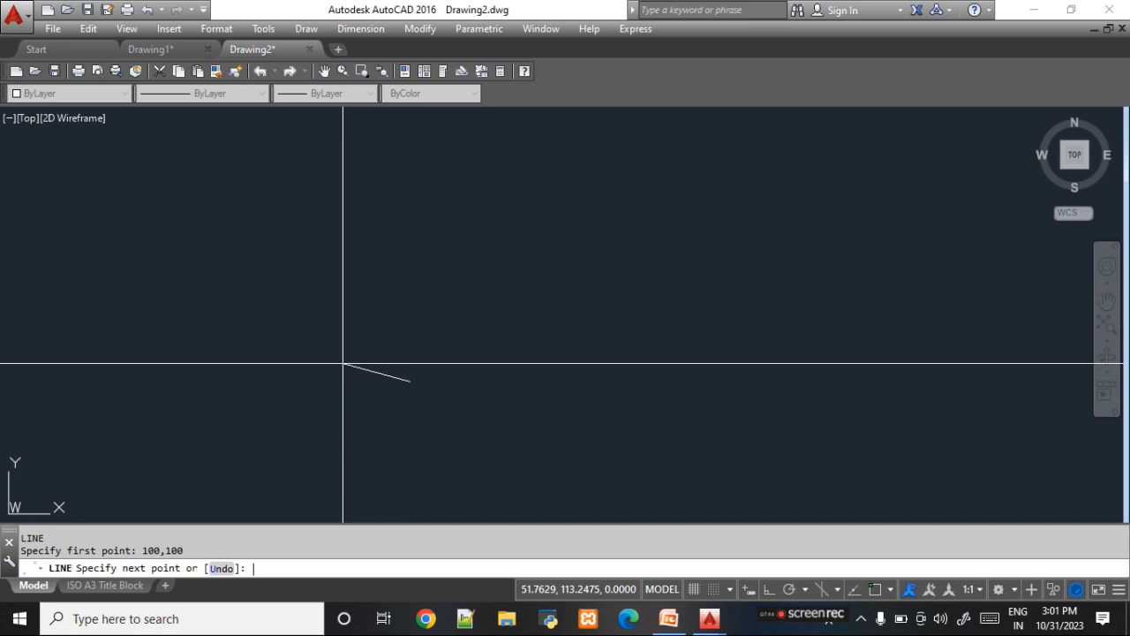
left_click(669, 618)
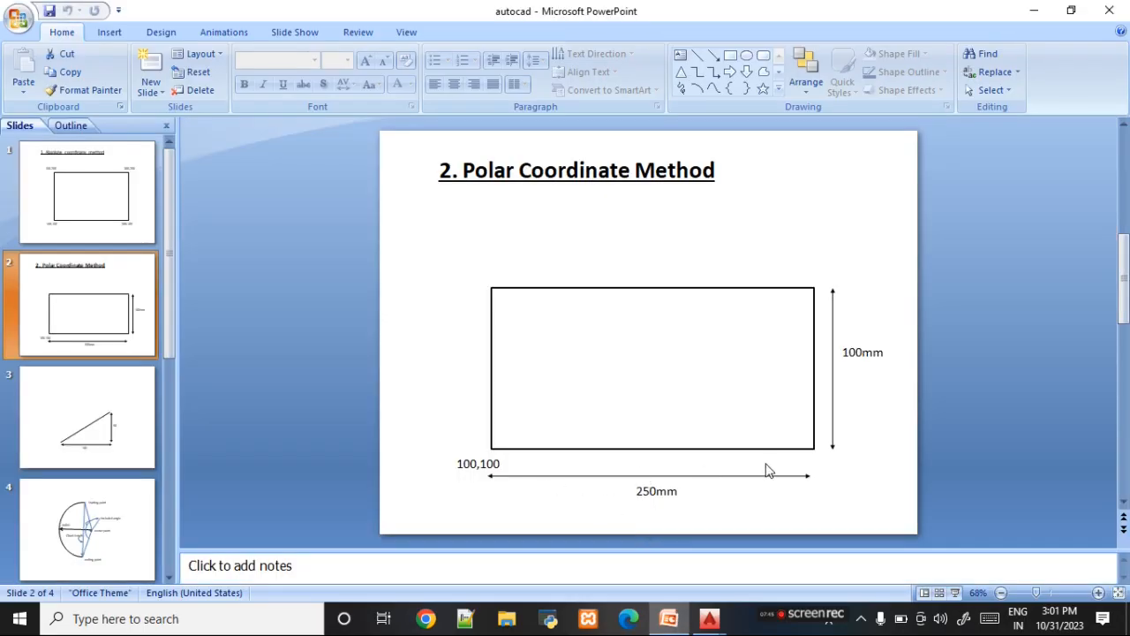
left_click(671, 619)
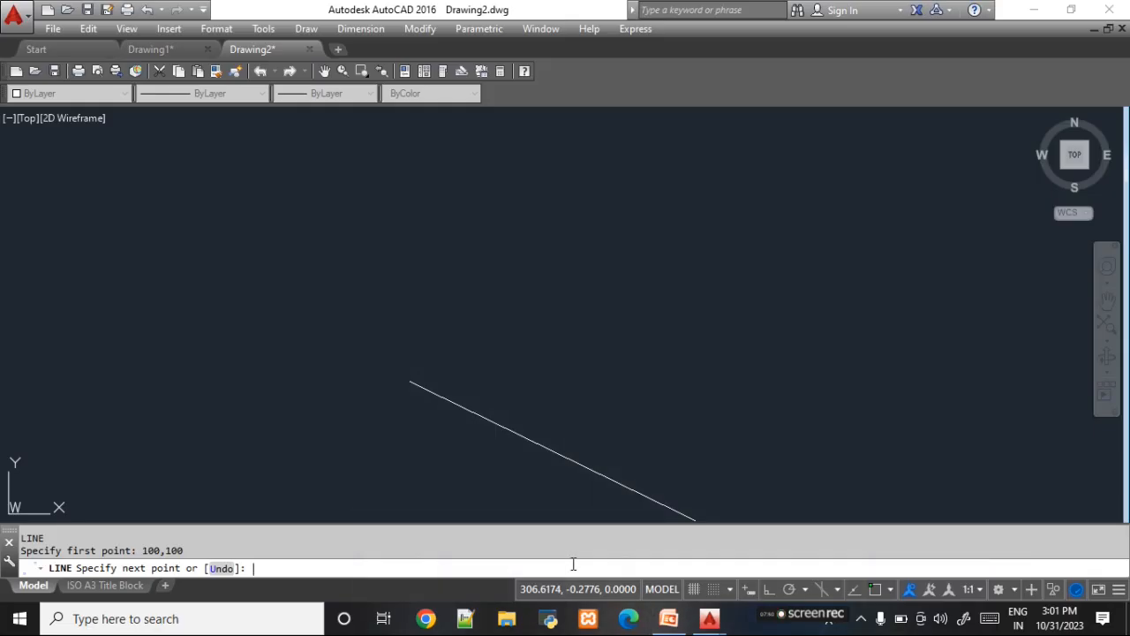
type("@25")
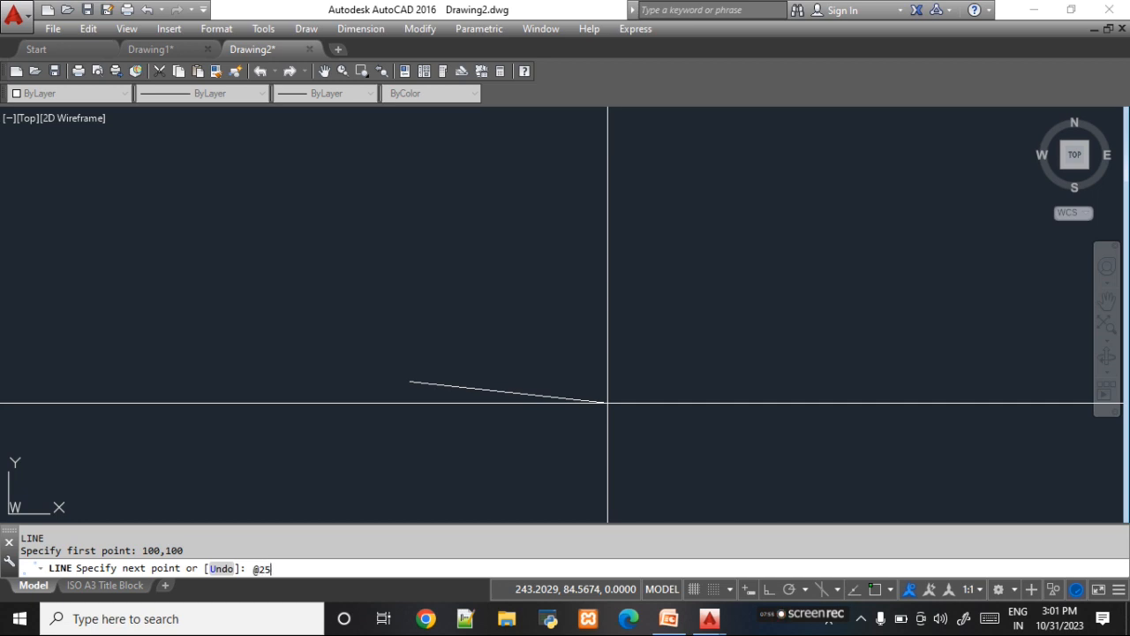
type("0")
type("<")
type("0")
key("Return")
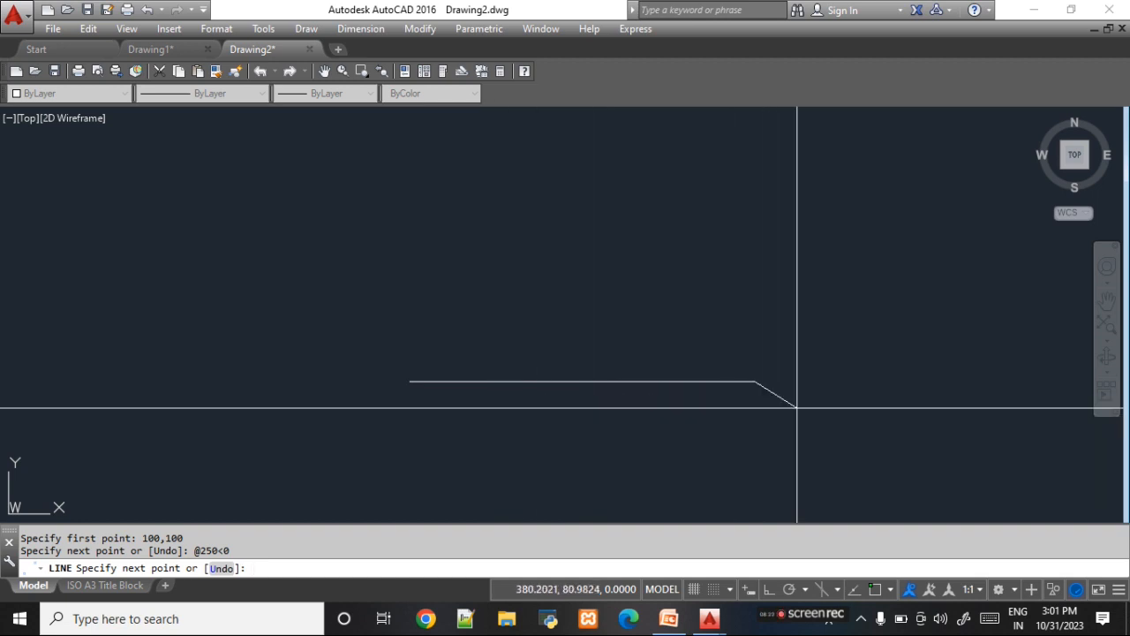
left_click(671, 621)
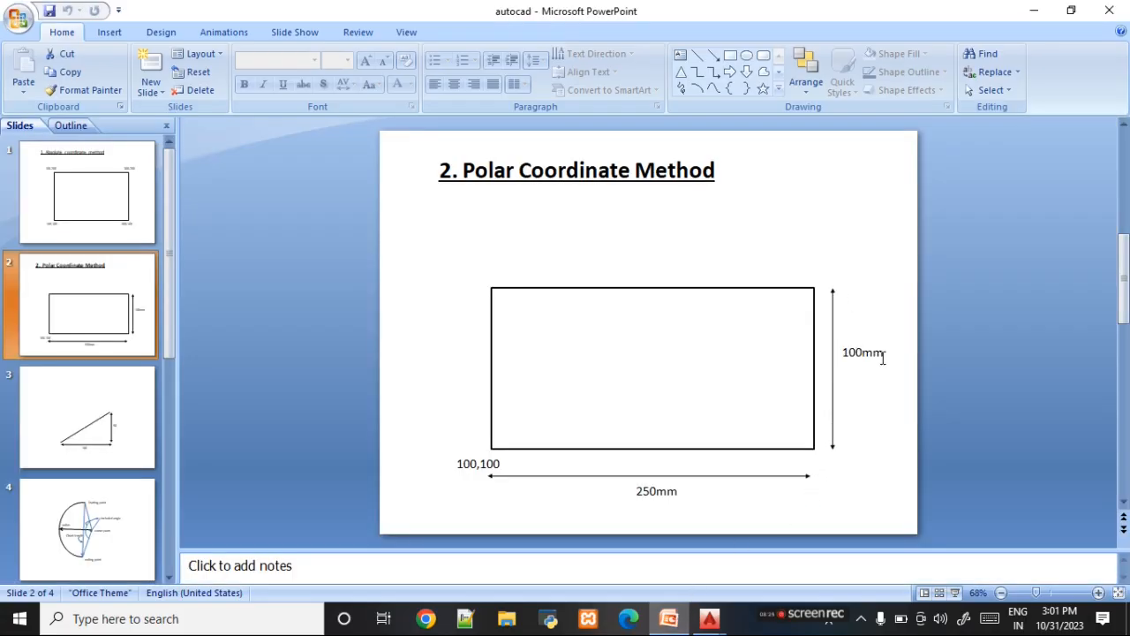
left_click(670, 621)
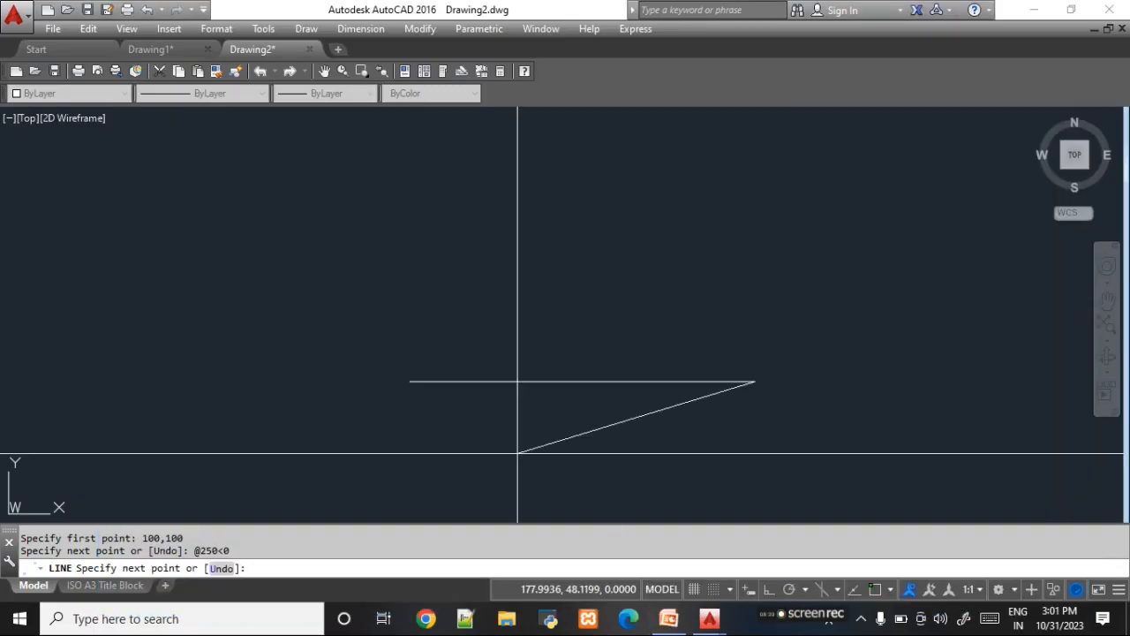
type("@1")
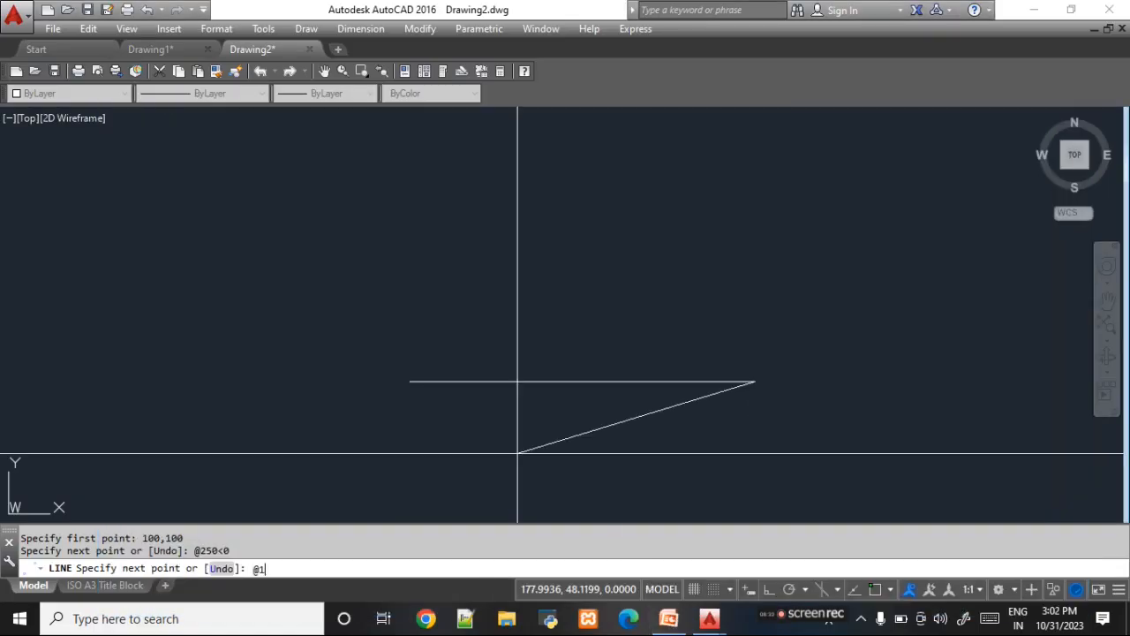
type("00<90")
key("Return")
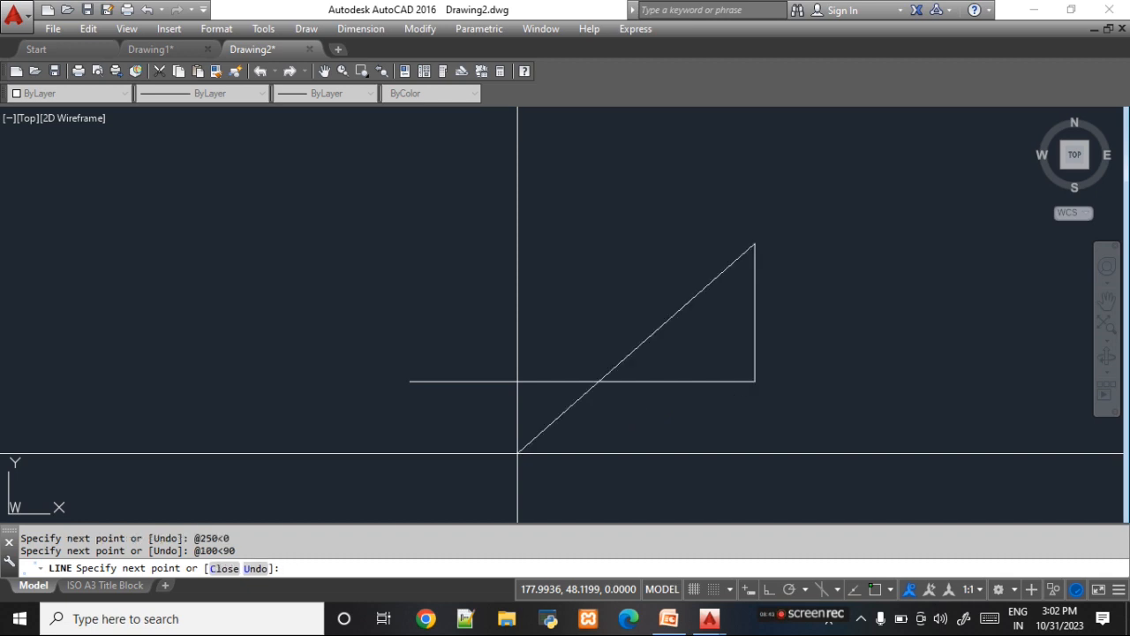
key("alt+Tab")
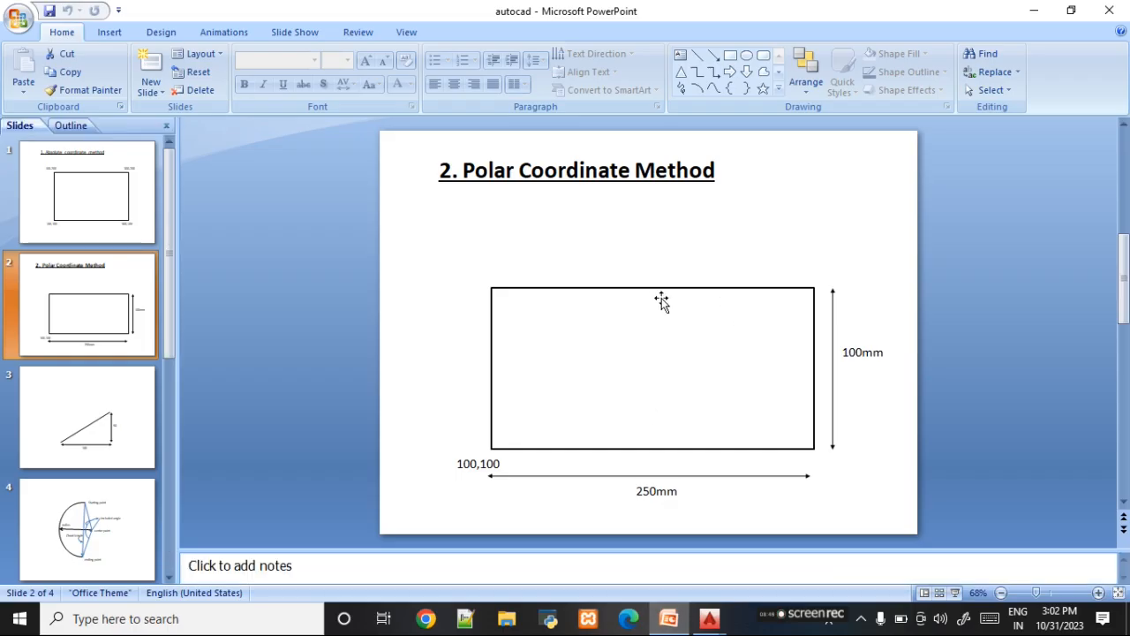
left_click(669, 617)
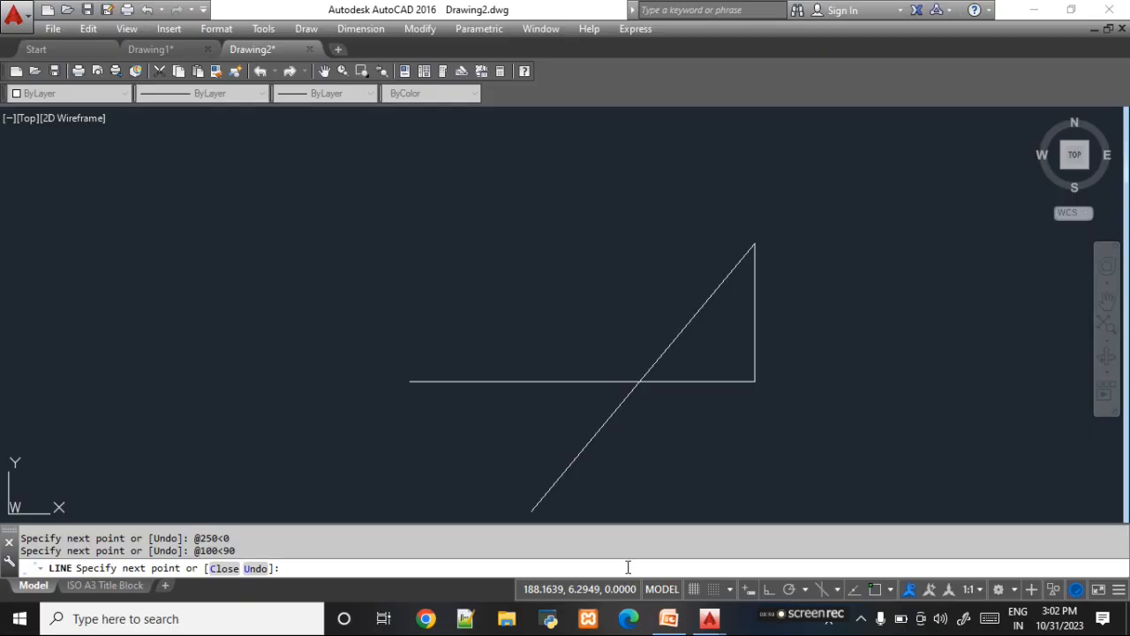
type("@25")
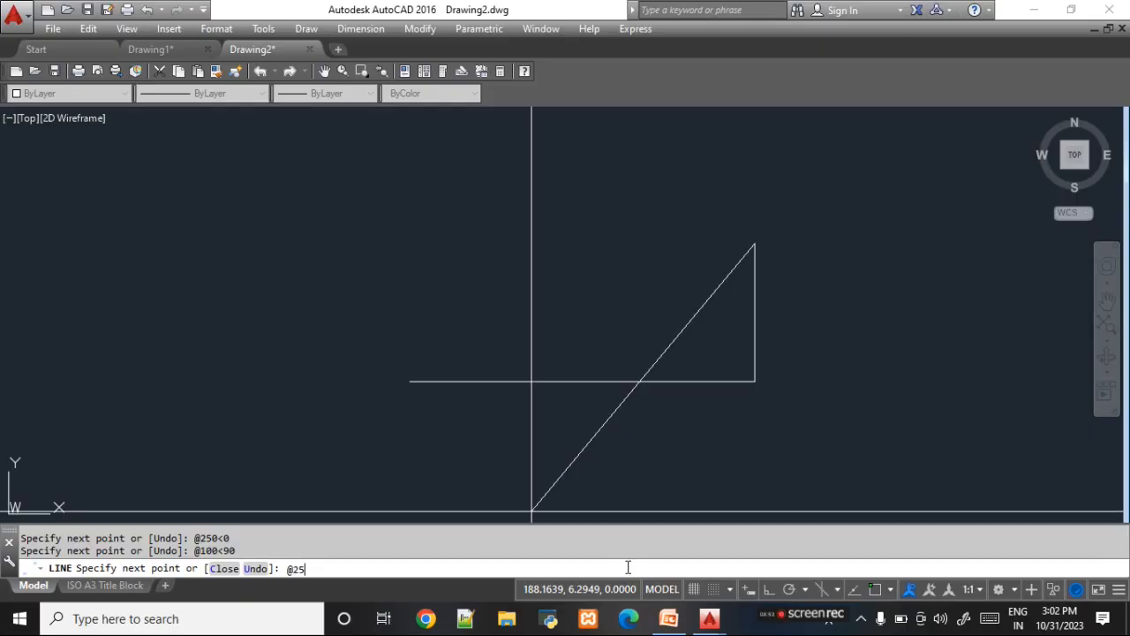
type("0<180")
key("Return")
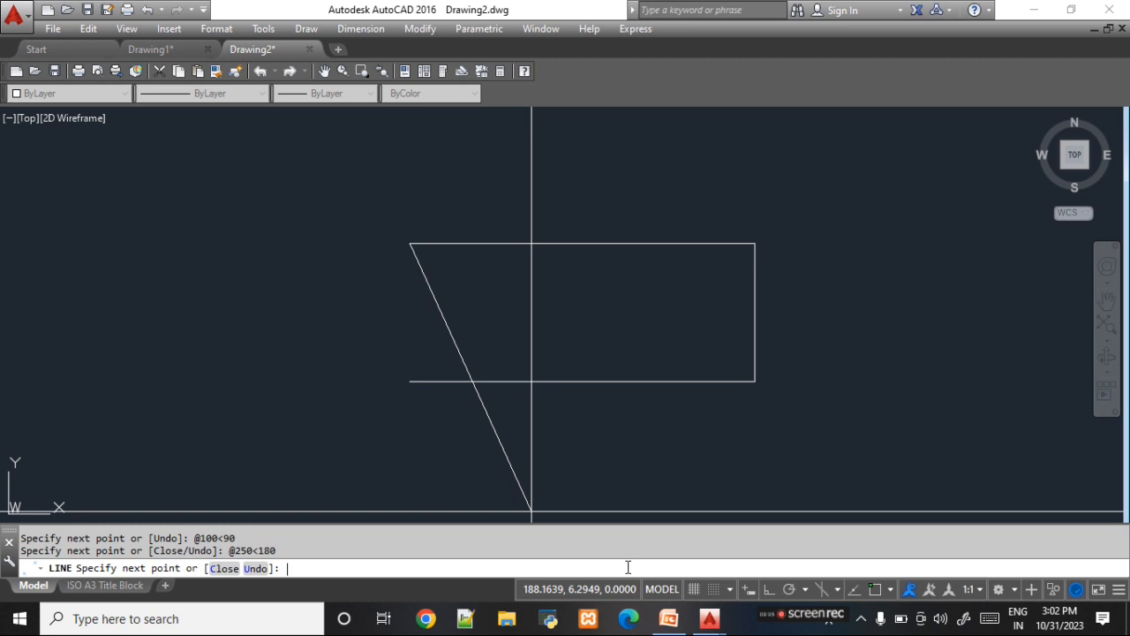
type("c")
key("Return")
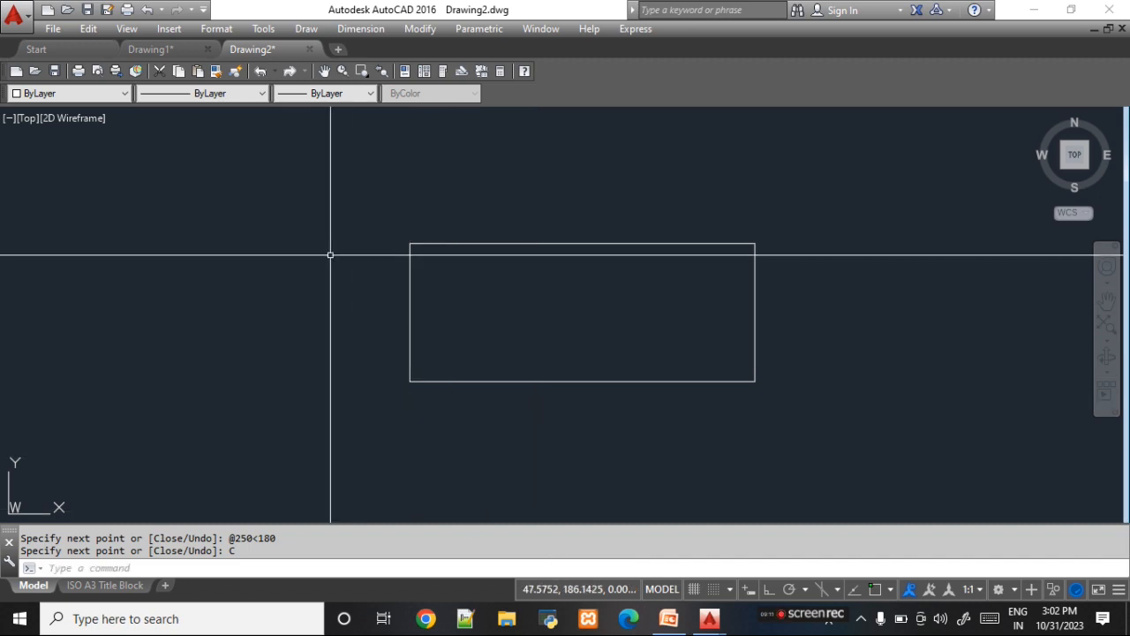
- Erase all four edges of the rectangle drawn with polar coordinates
left_click(328, 183)
left_click(817, 440)
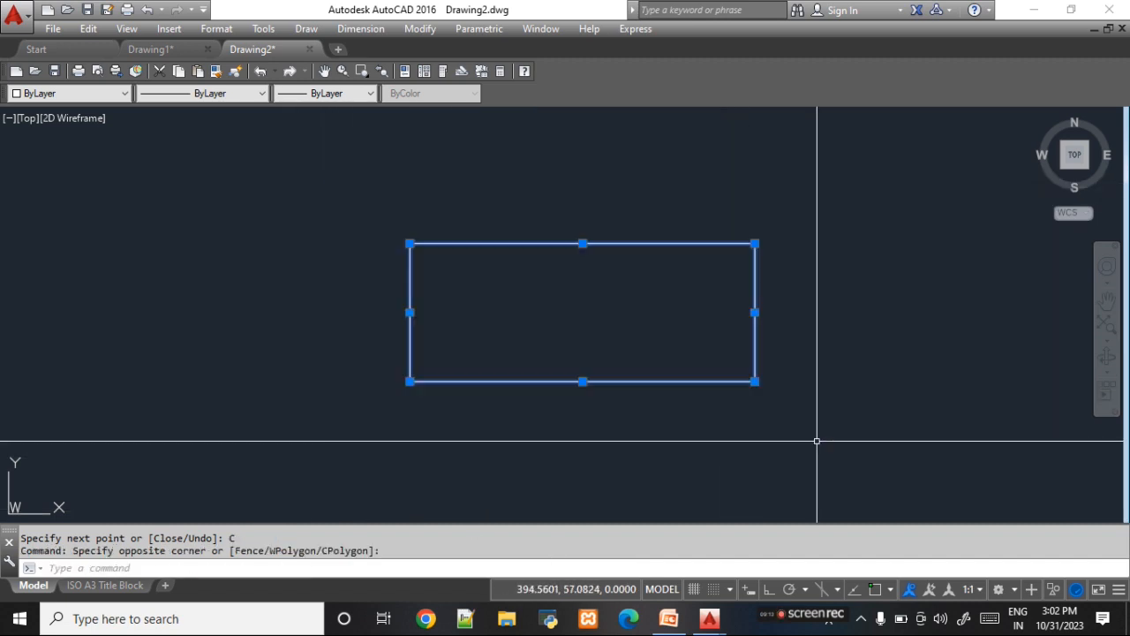
key("Delete")
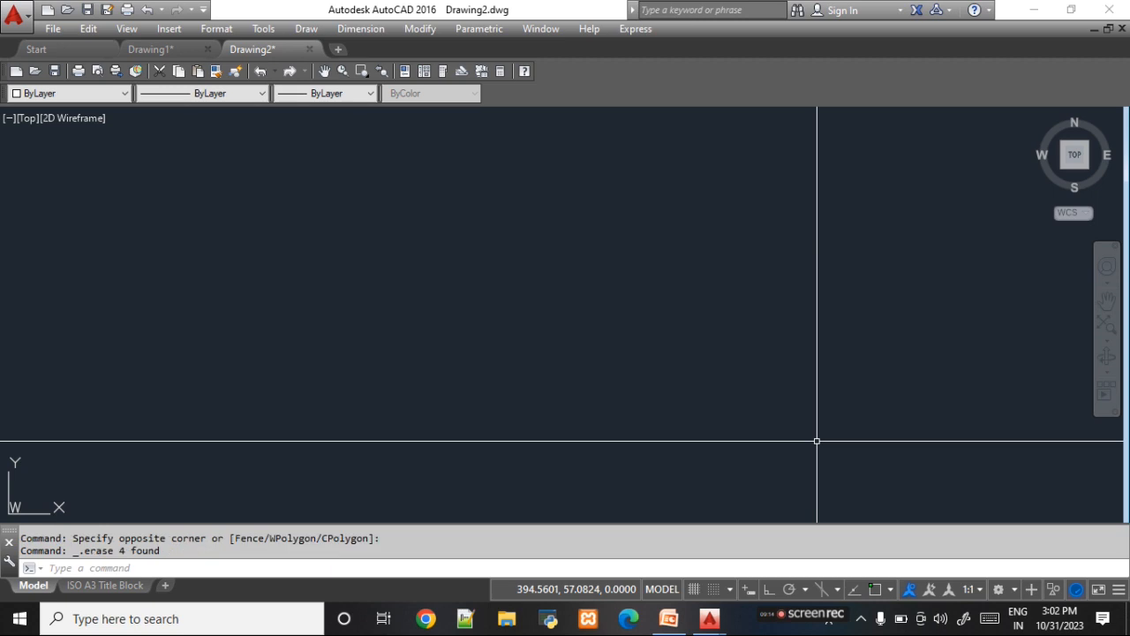
- Switch to PowerPoint and examine the third slide's sloped line with its horizontal and vertical dimensions
left_click(675, 621)
left_click(94, 416)
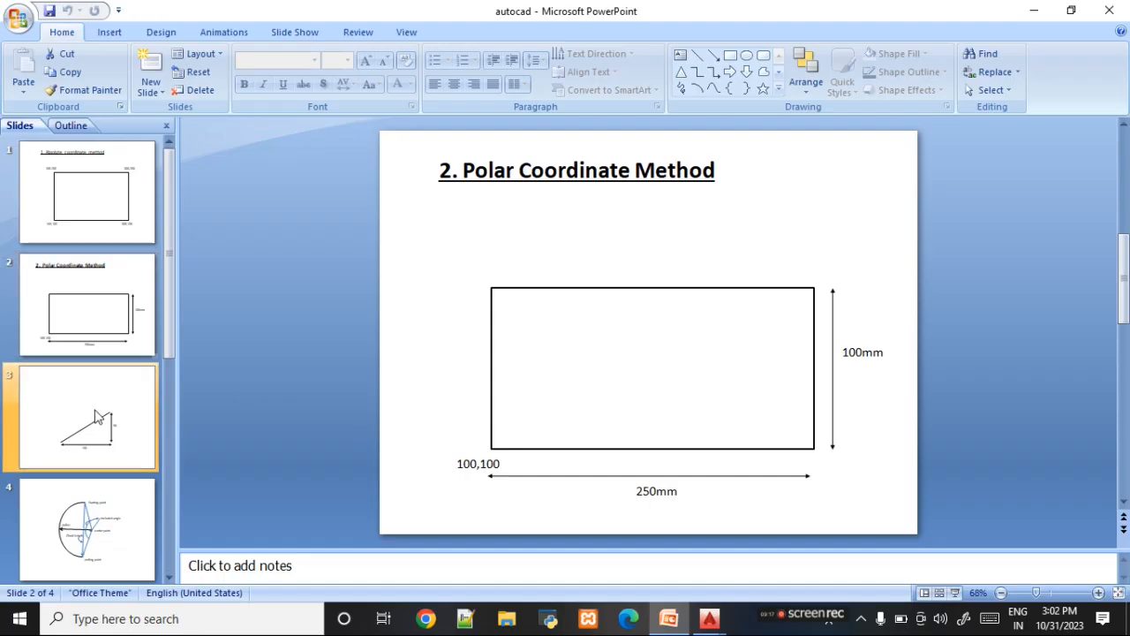
left_click(570, 307)
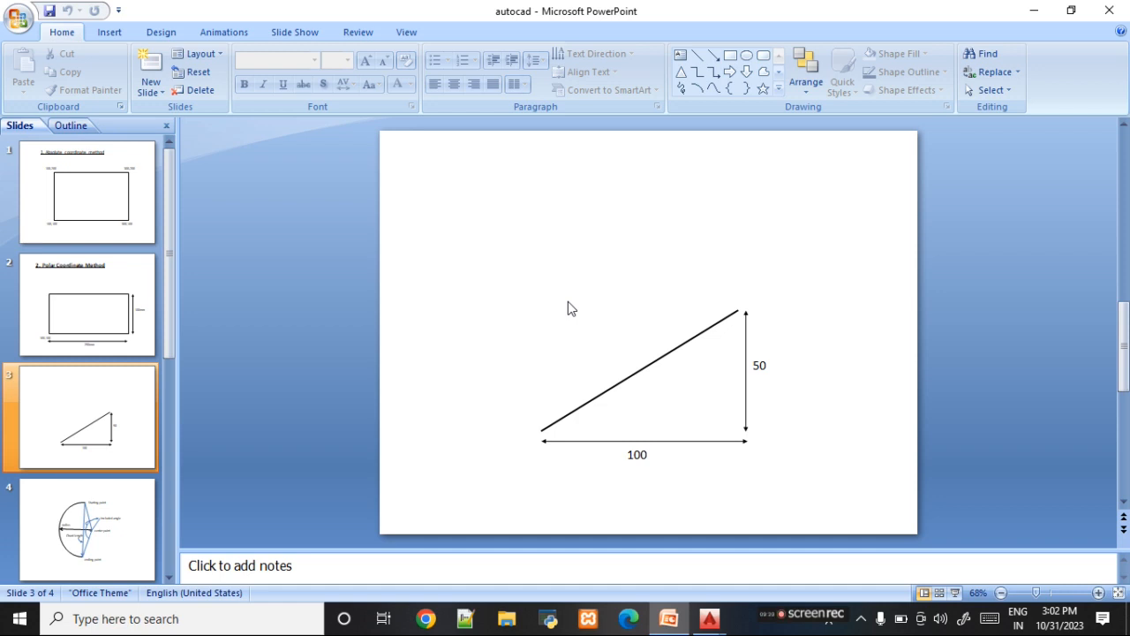
left_click(582, 408)
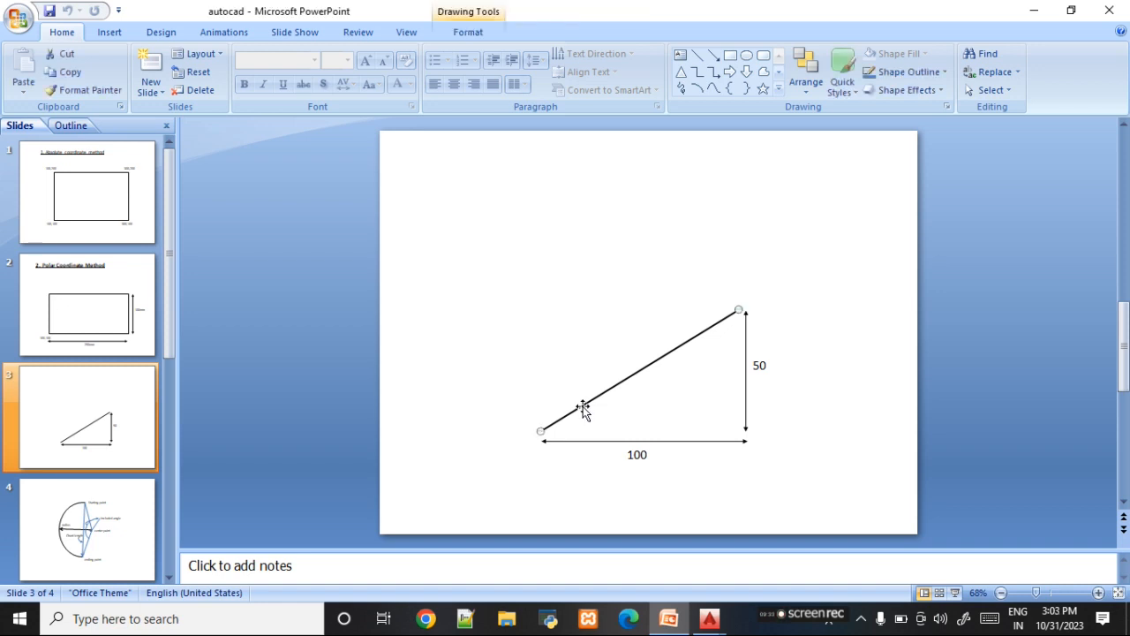
left_click(579, 501)
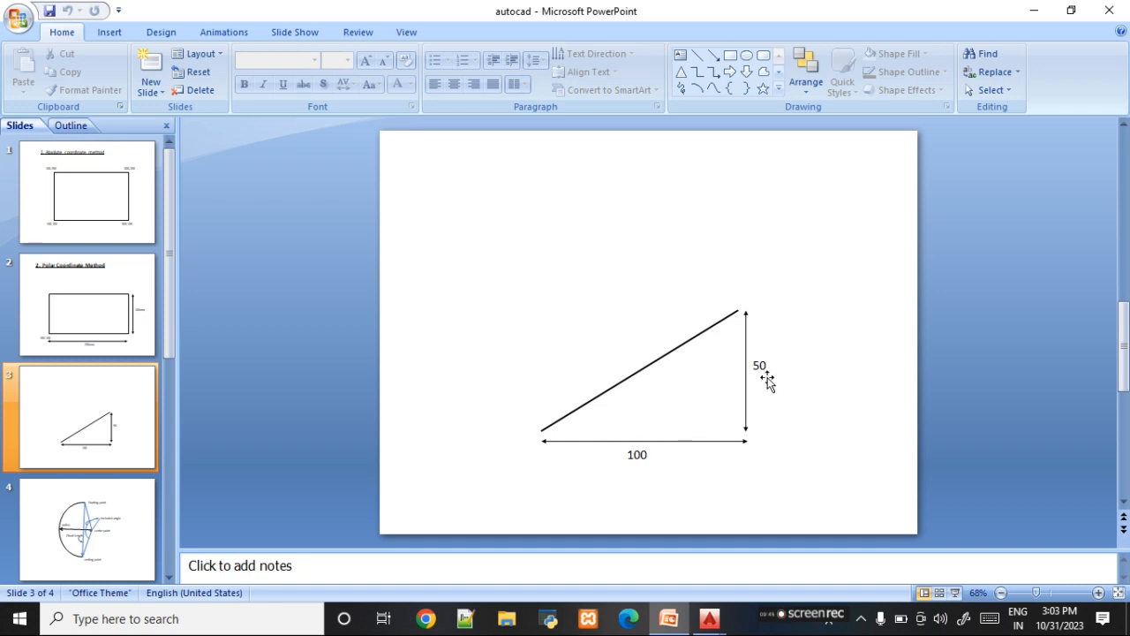
left_click(669, 618)
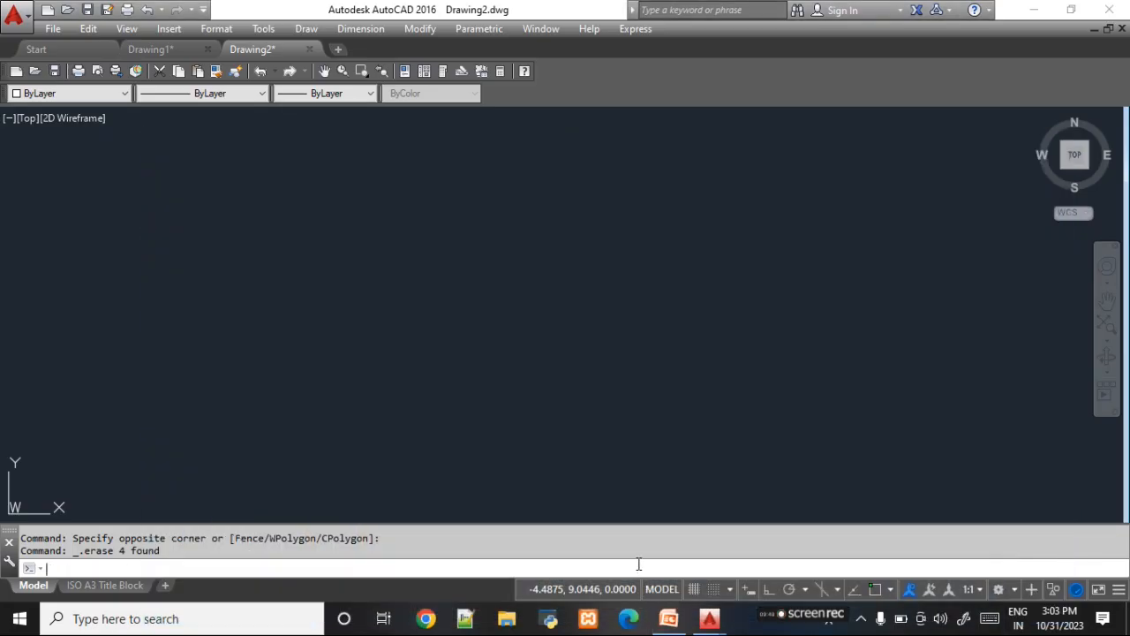
type("l")
key("Return")
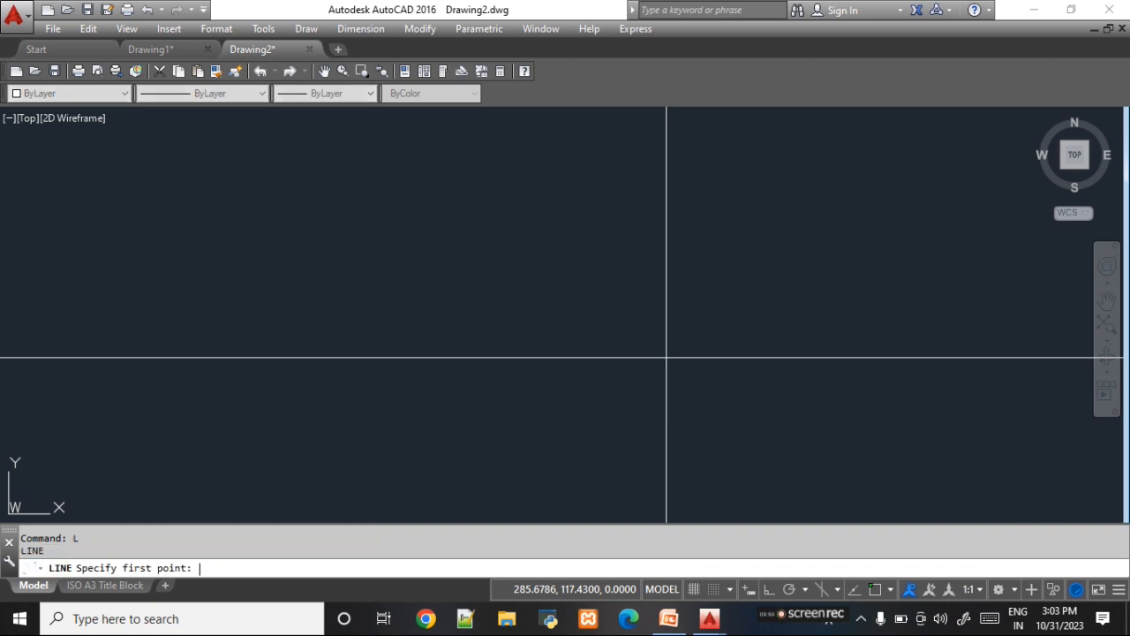
type("100,100")
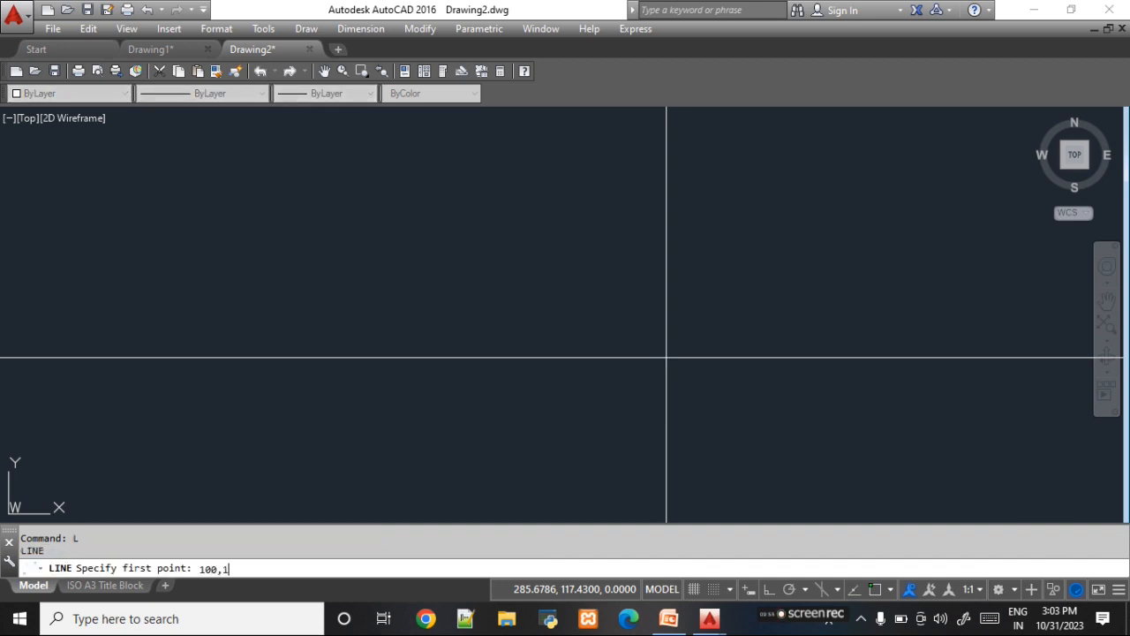
key("Return")
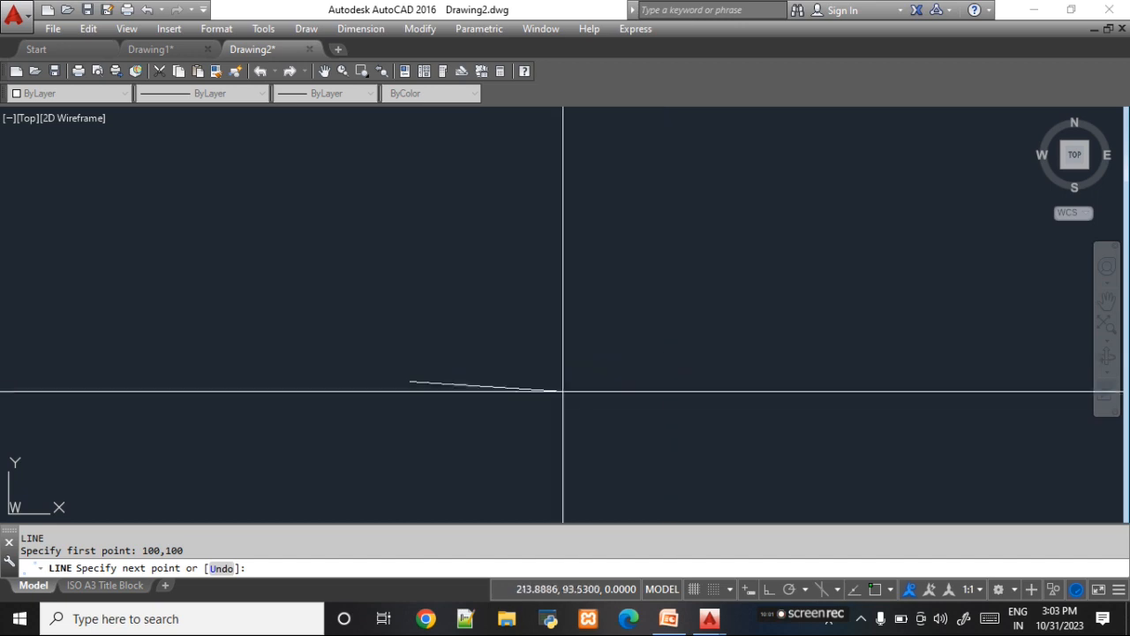
left_click(670, 619)
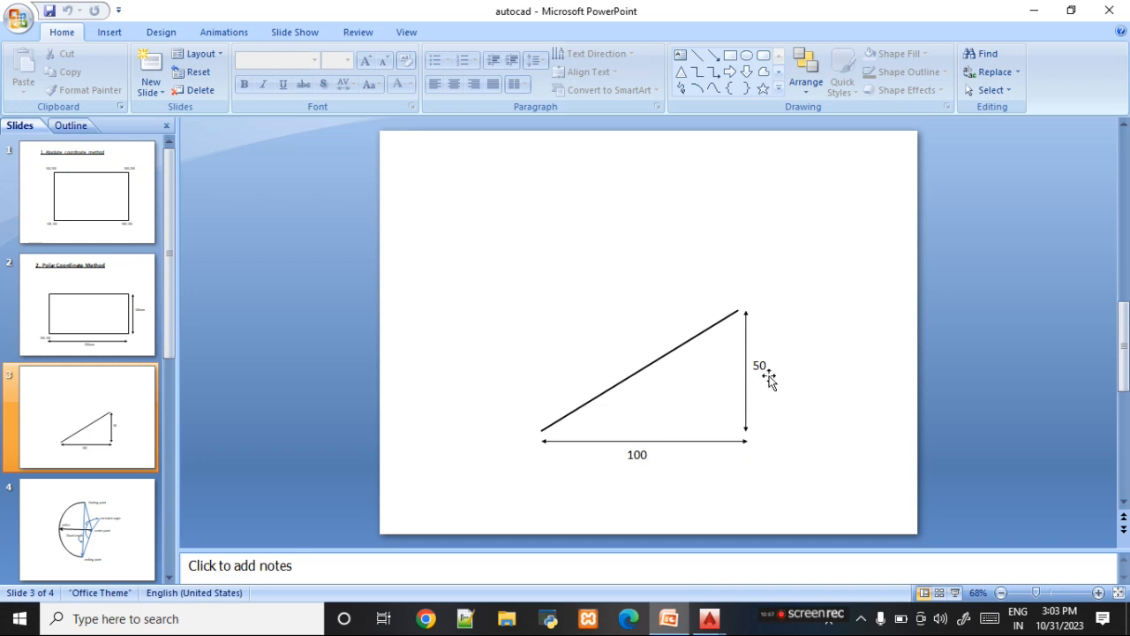
left_click(672, 623)
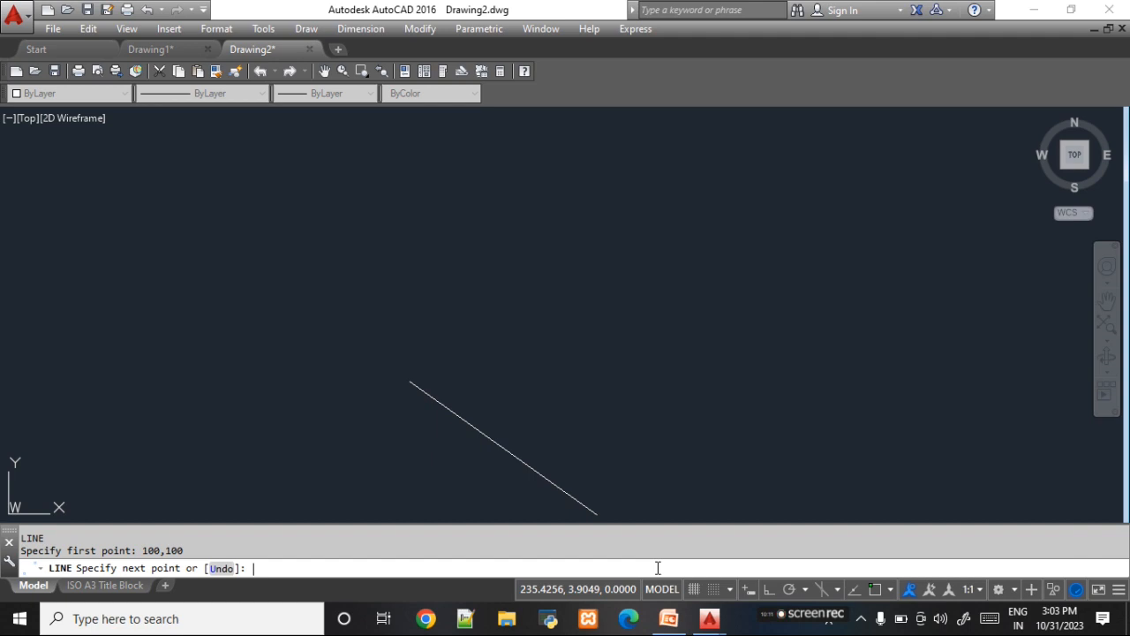
type("@100,50")
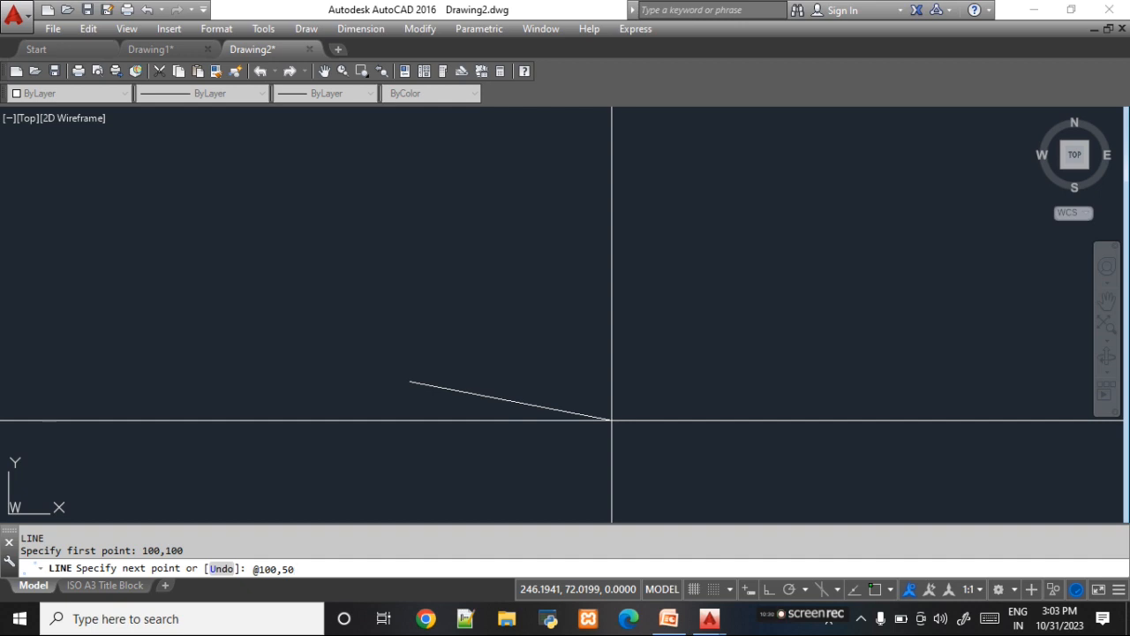
key("Return")
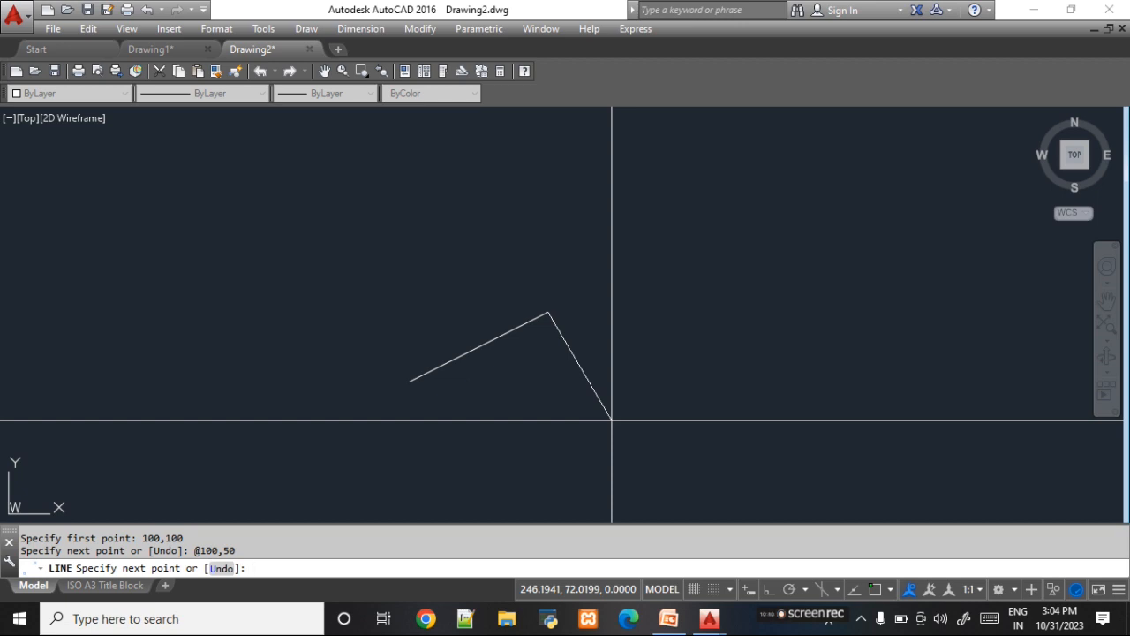
- Draw the rhombus's upper-right edge to the relative point @-100,50
type("@-1")
key("BackSpace")
key("BackSpace")
type("100,50")
key("Return")
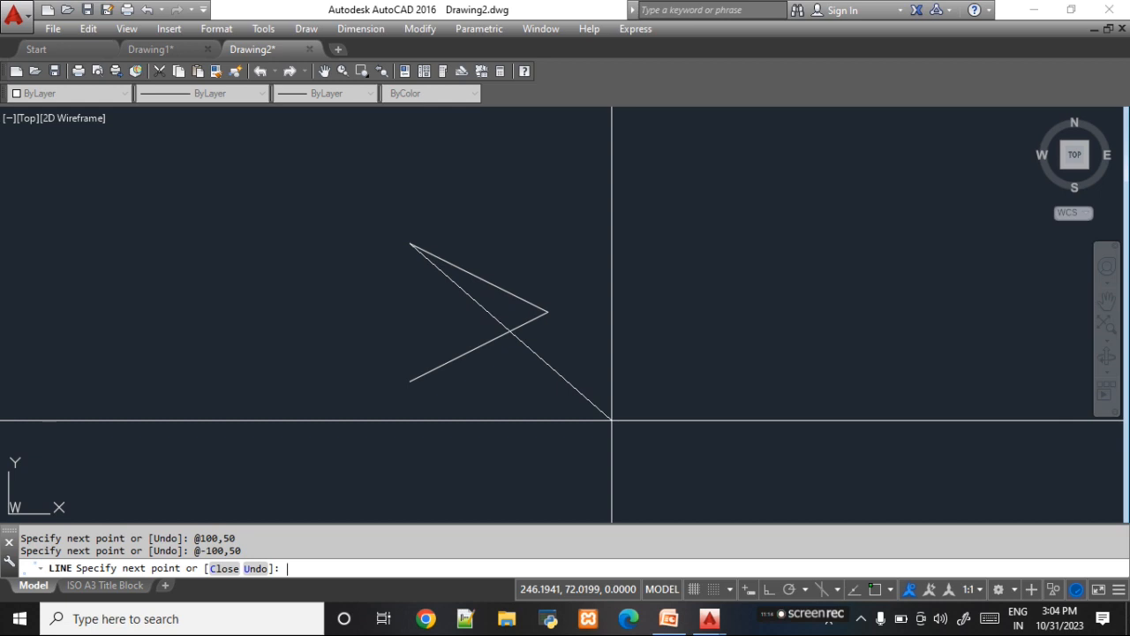
type("@-100,-50")
key("Return")
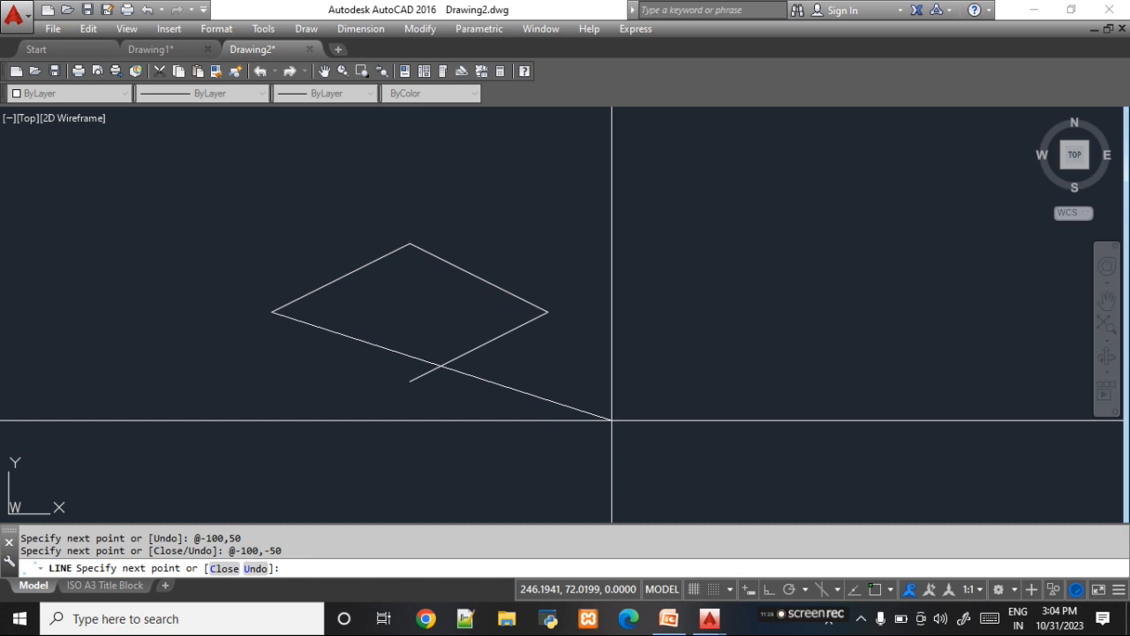
type("@100,-50")
key("Return")
key("Return")
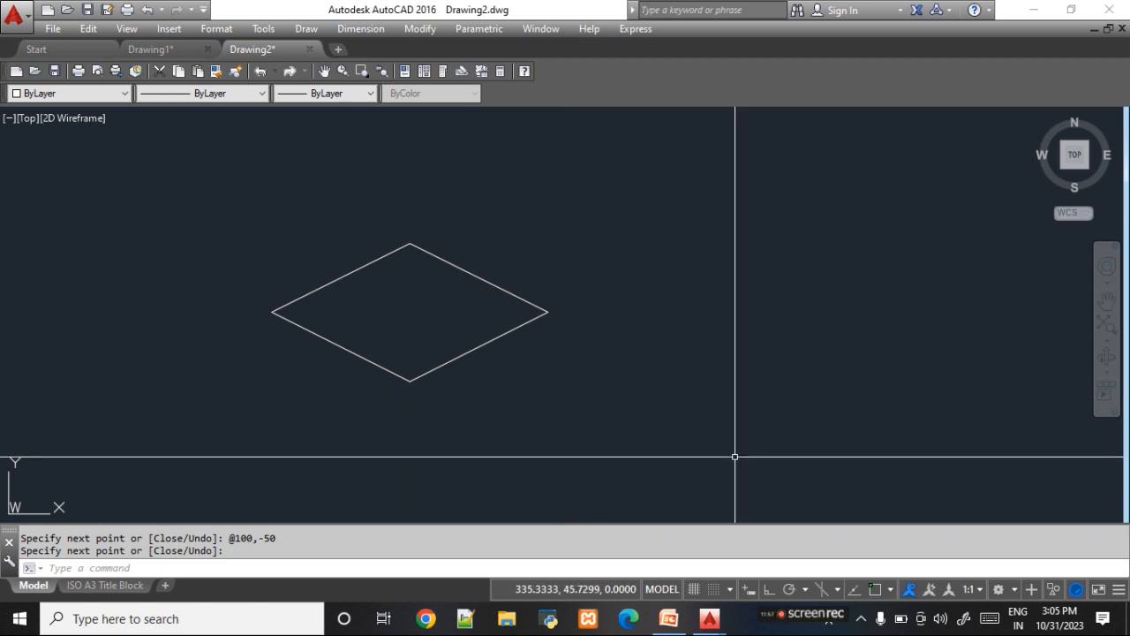
mouse_move(784, 618)
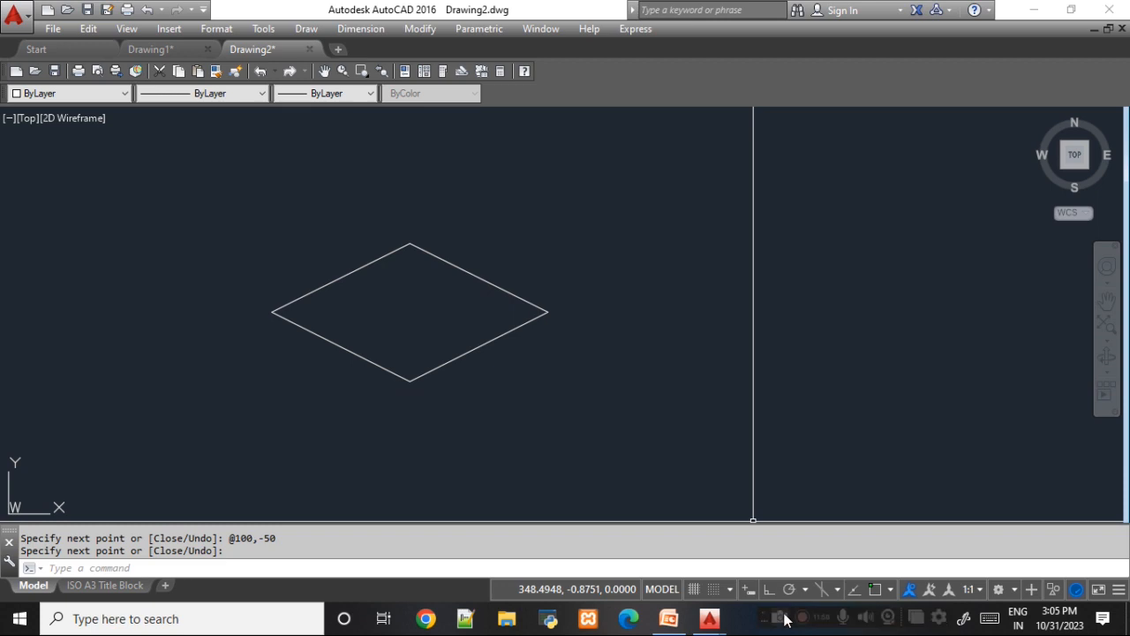